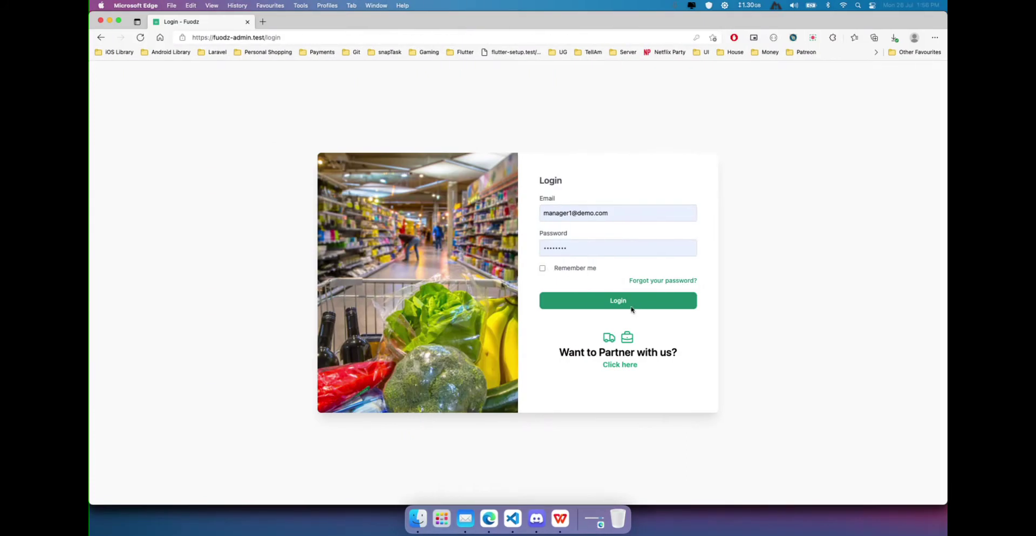
Select the current email in the Fuodz login field so it can be replaced.
triple_click(602, 207)
Log in with the saved admin credentials, open Vendors, and start a new vendor.
type("adm")
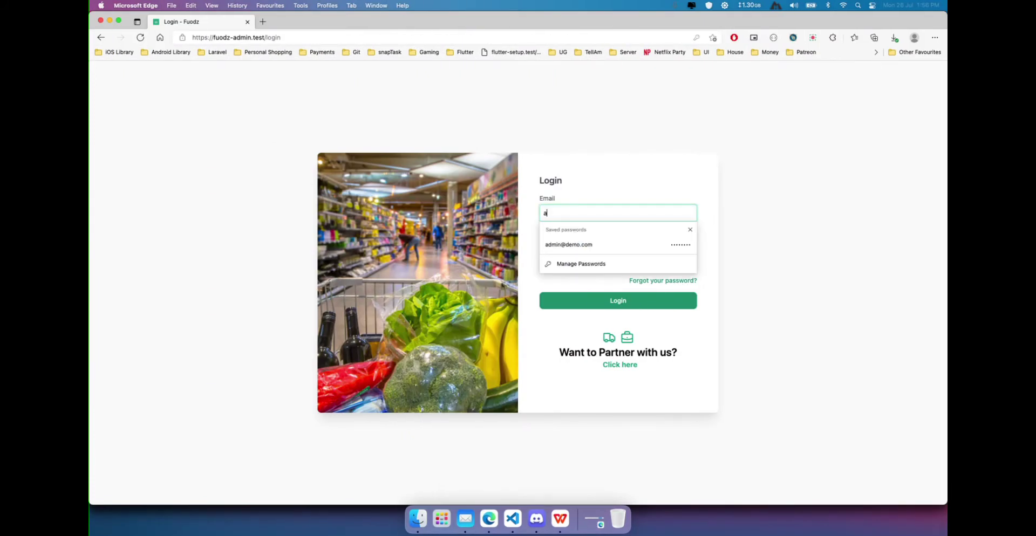
left_click(592, 244)
left_click(603, 295)
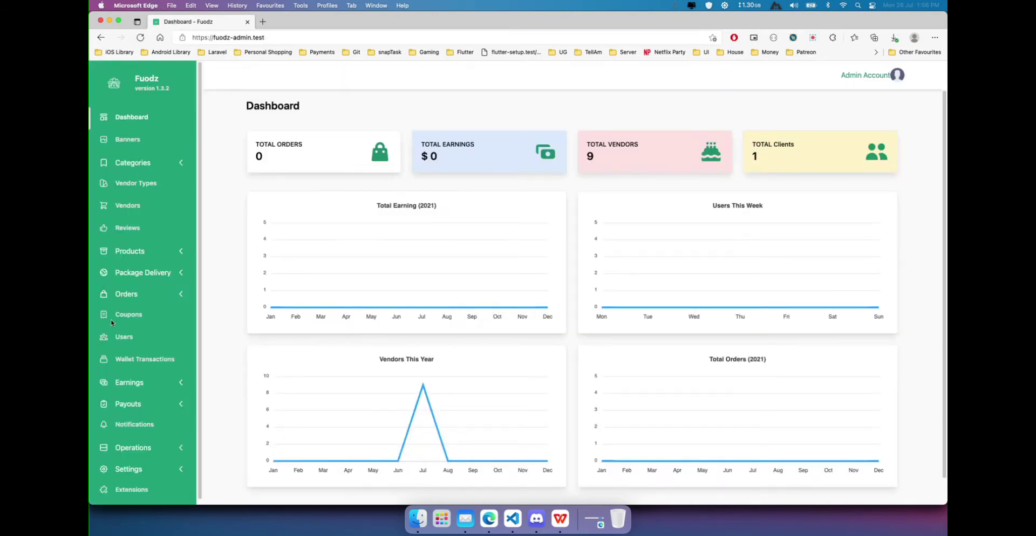
left_click(131, 207)
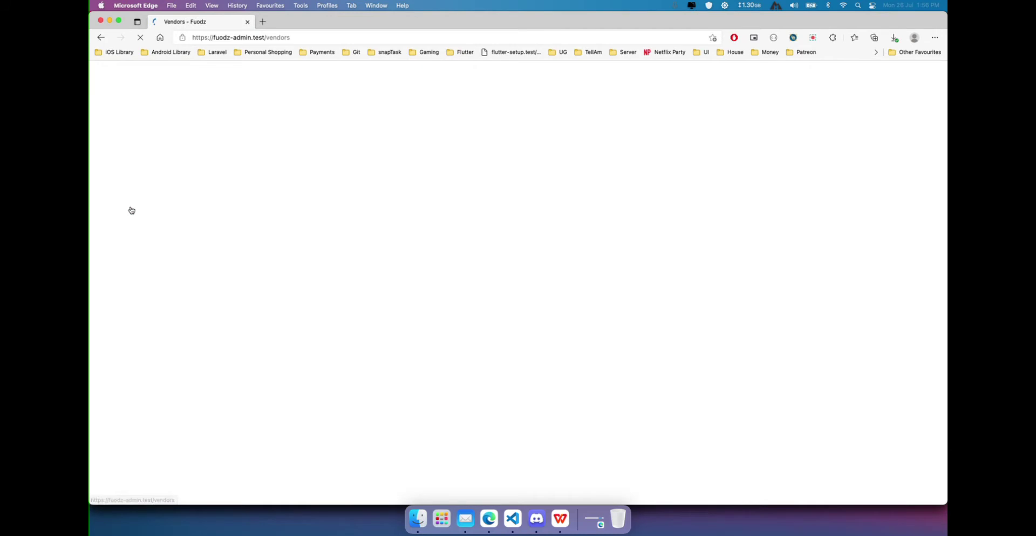
left_click(889, 106)
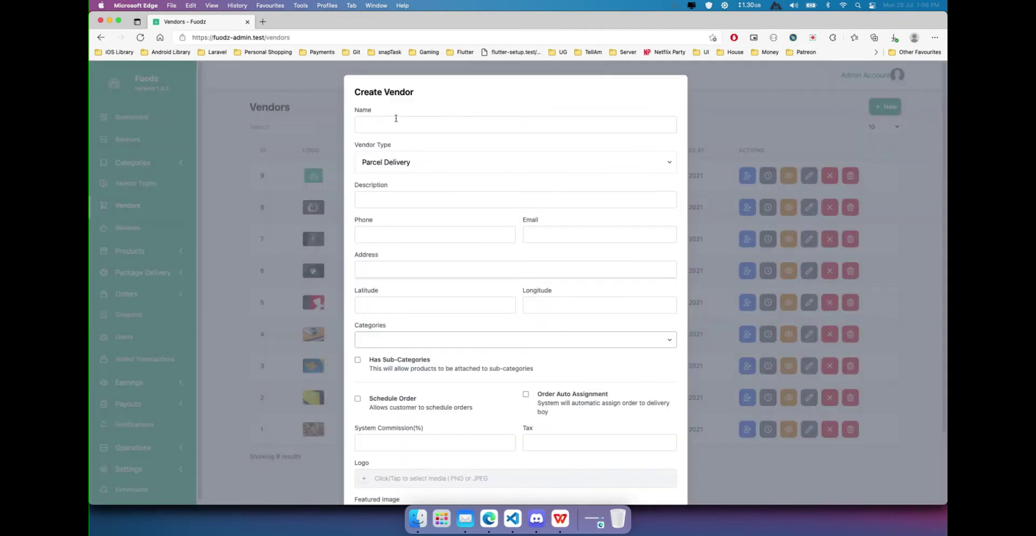
Name the vendor 'Dome market' and set its vendor type to Grocery.
left_click(393, 124)
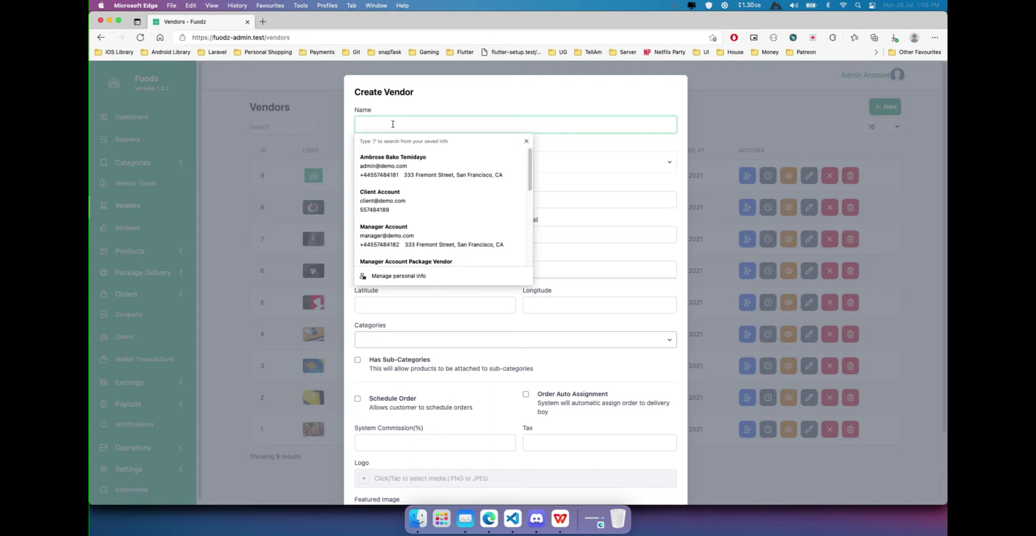
type("Dome market")
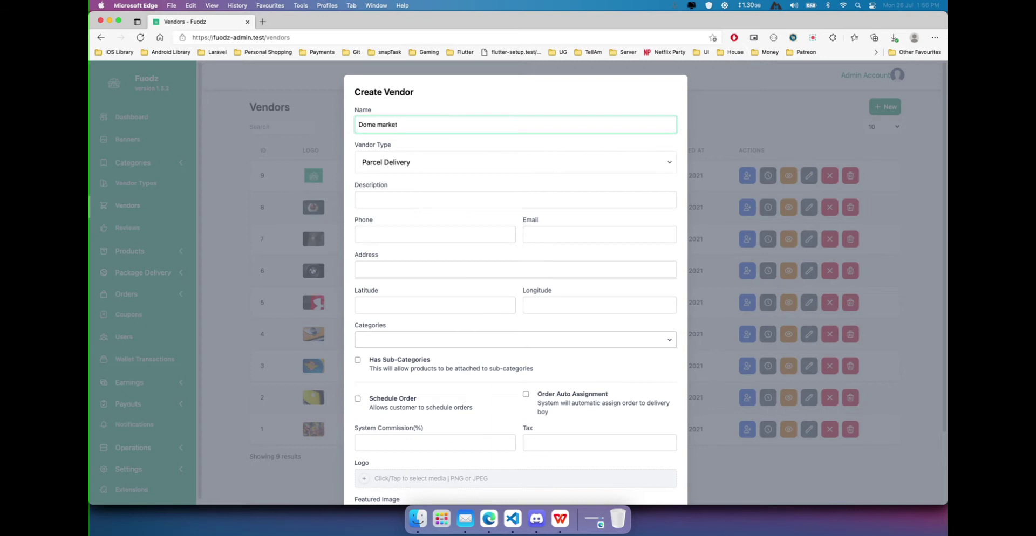
left_click(372, 159)
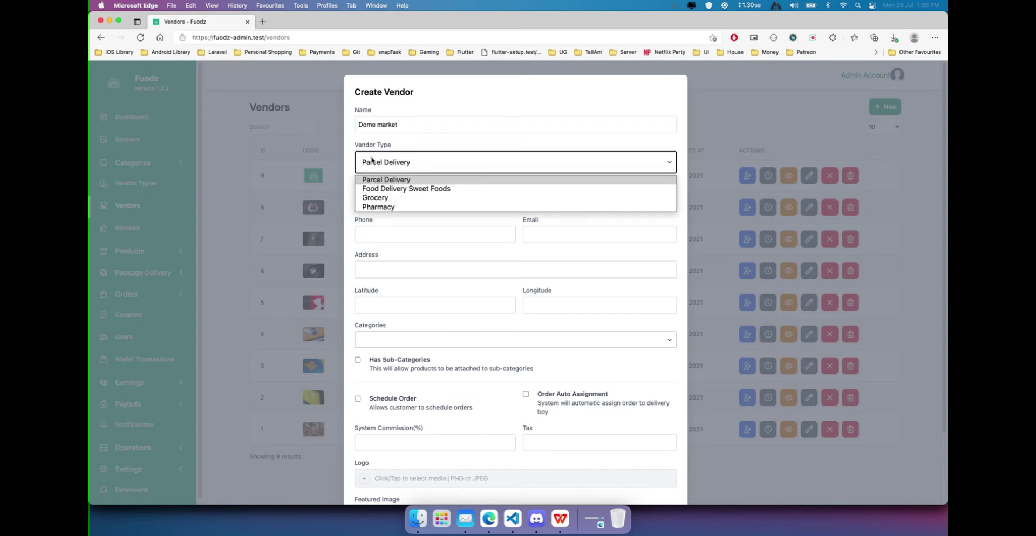
left_click(434, 198)
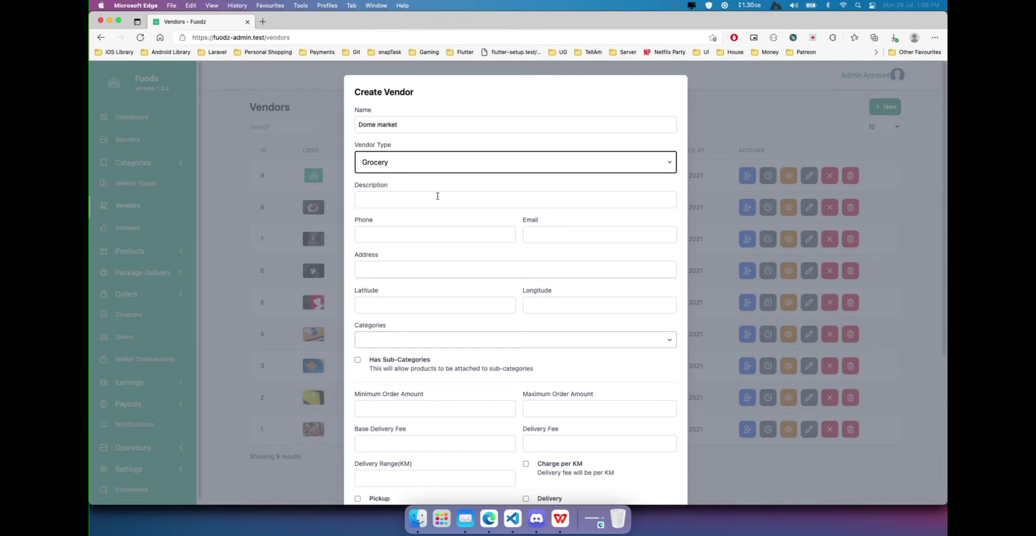
Enter the description 'We sell all kinds of food stuff'.
left_click(436, 198)
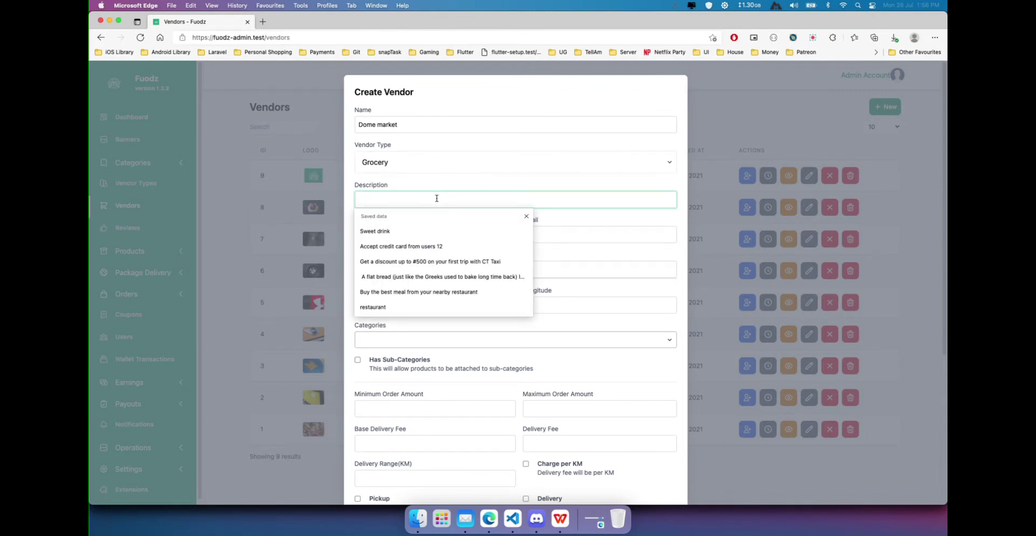
type("We seel")
key("BackSpace")
type("ll all kinds of d")
key("BackSpace")
type("food stuff")
Fill the phone field from a saved entry and add the country code prefix.
left_click(436, 239)
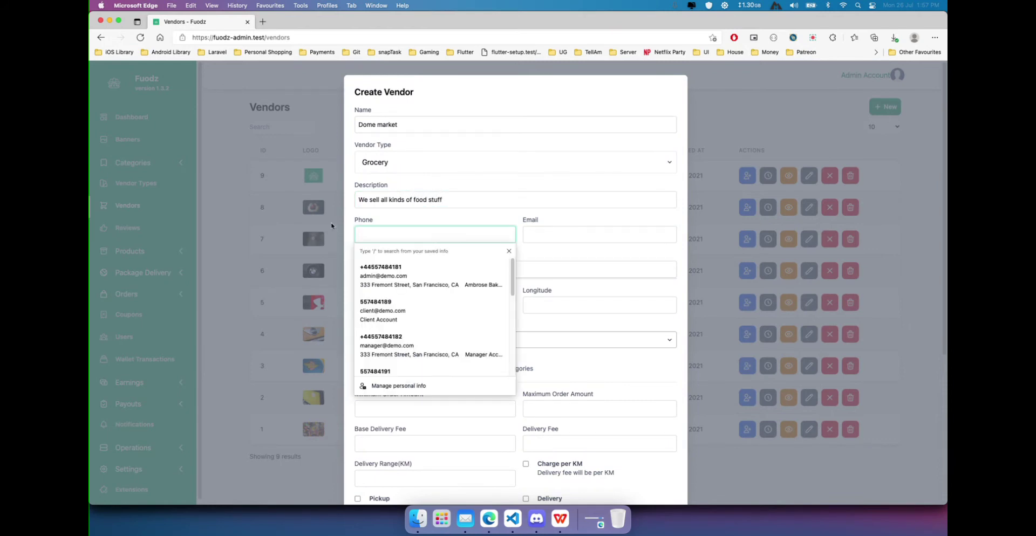
scroll(437, 351, "down", 2)
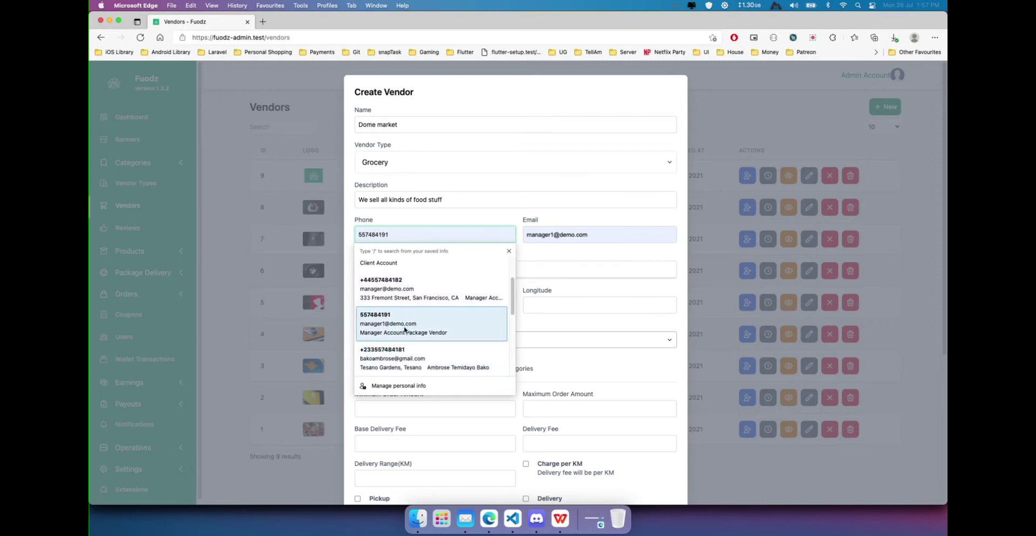
left_click(404, 324)
left_click(361, 235)
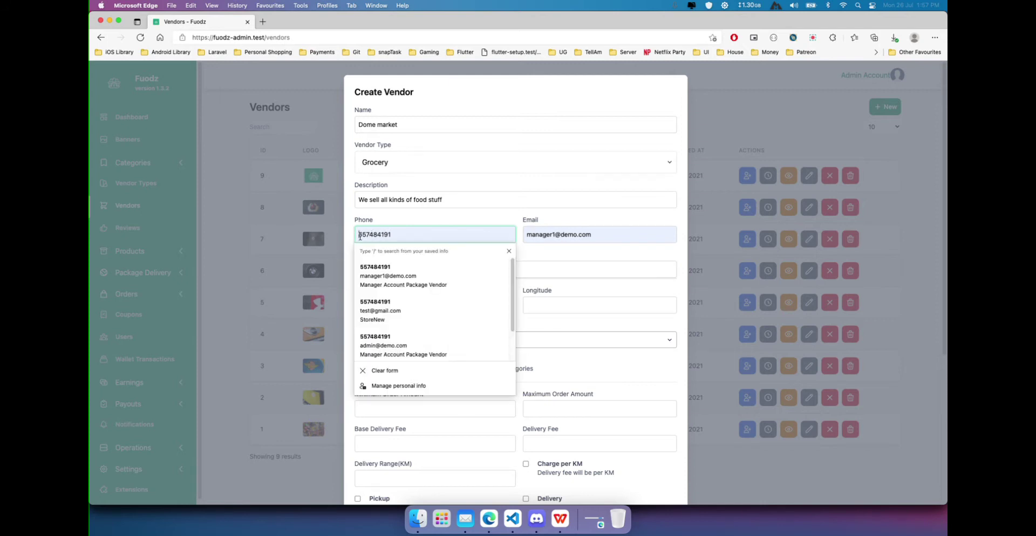
type("+2330")
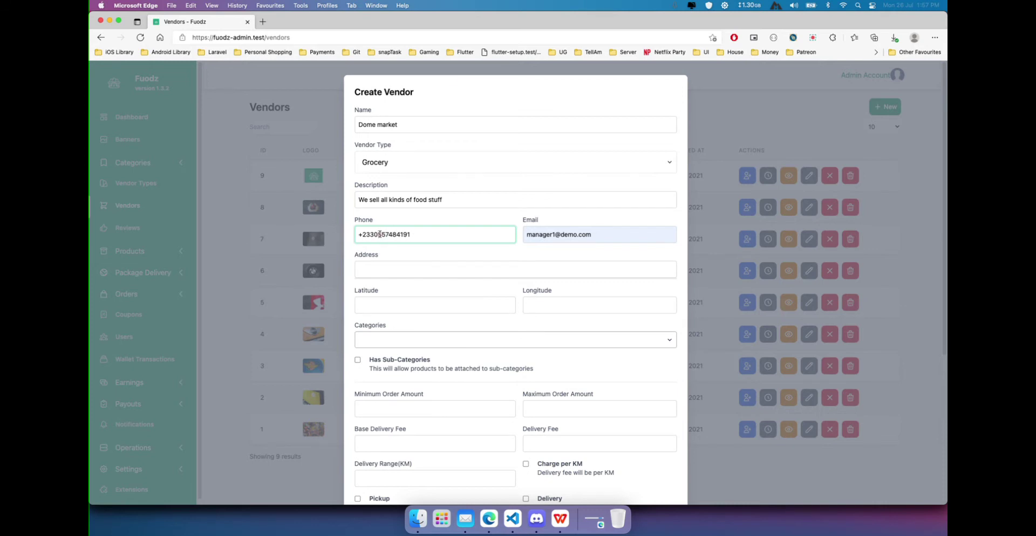
key("BackSpace")
type("3")
Replace the autofilled e-mail with the vendor's own e-mail address.
left_click(622, 235)
key("super+a")
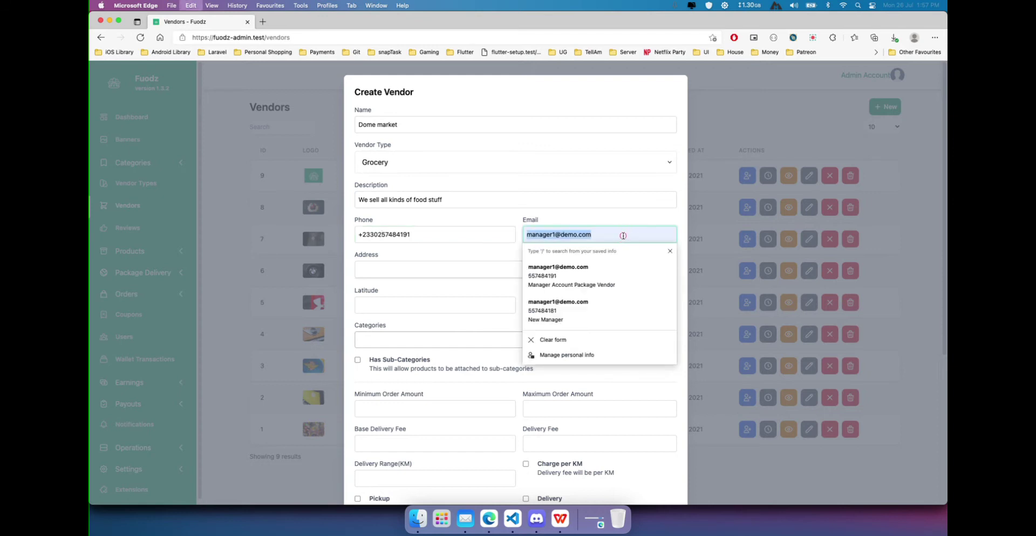
key("BackSpace")
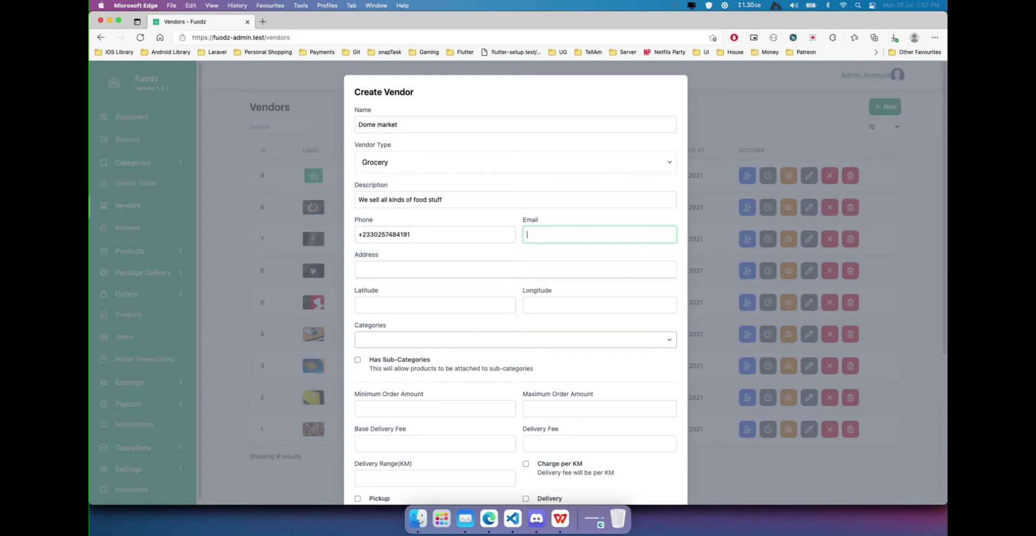
left_click(548, 270)
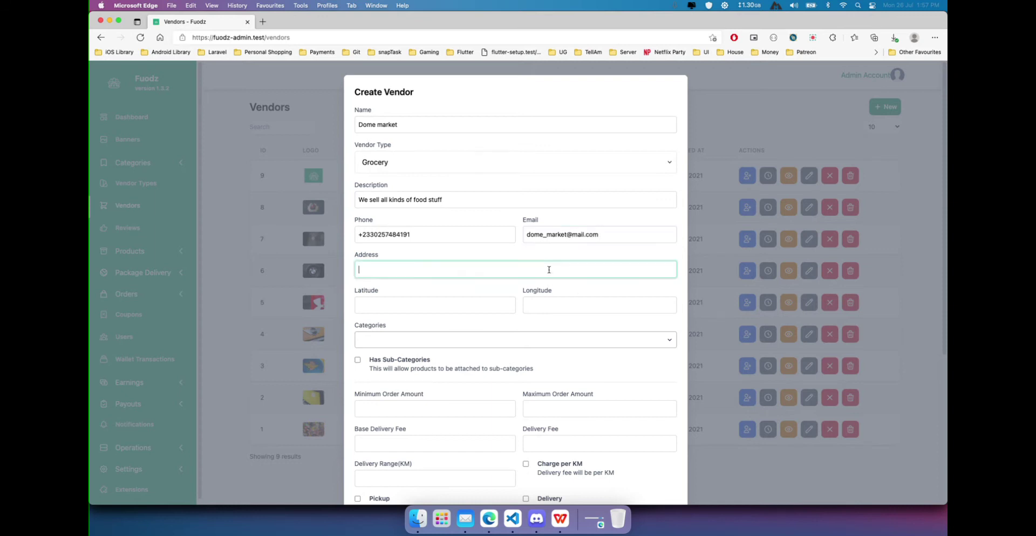
Set the address and coordinates from the Dome Market (GTB) location; categories list is empty.
type("dome mark")
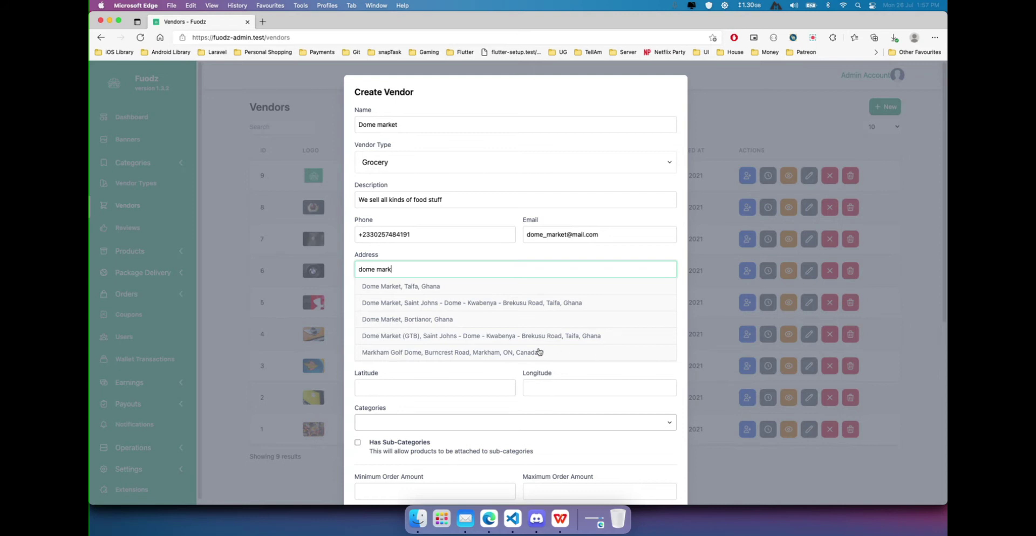
left_click(428, 339)
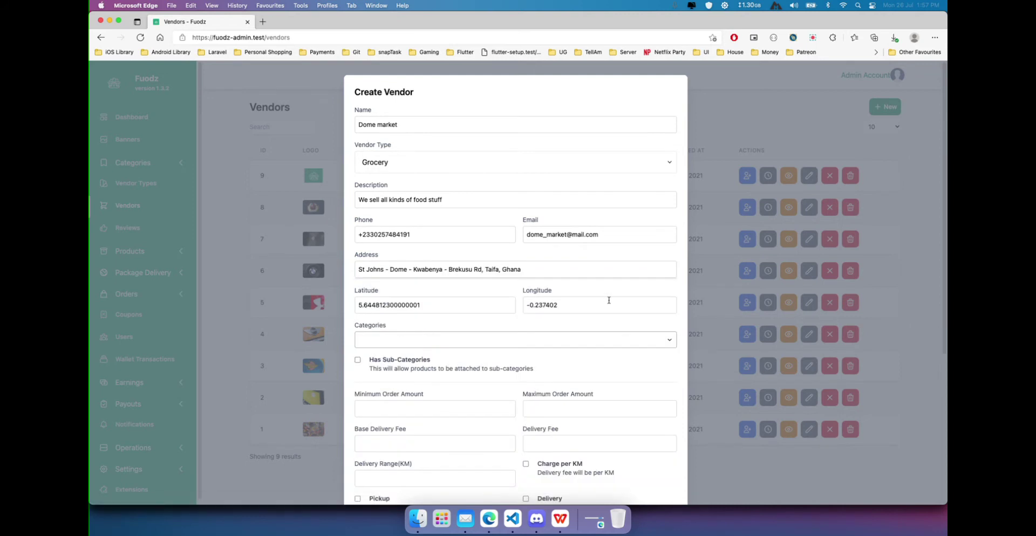
left_click(477, 343)
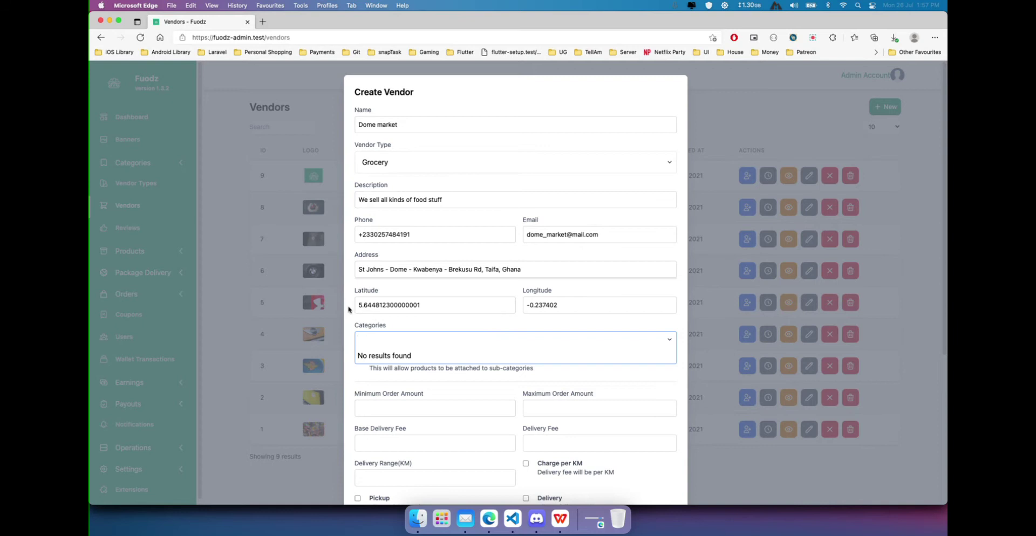
left_click(363, 322)
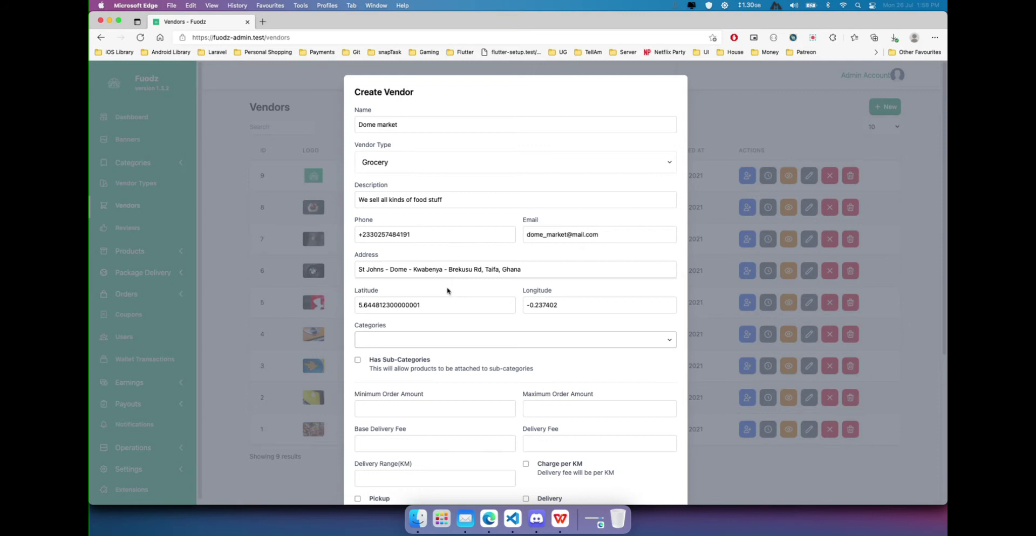
left_click(813, 37)
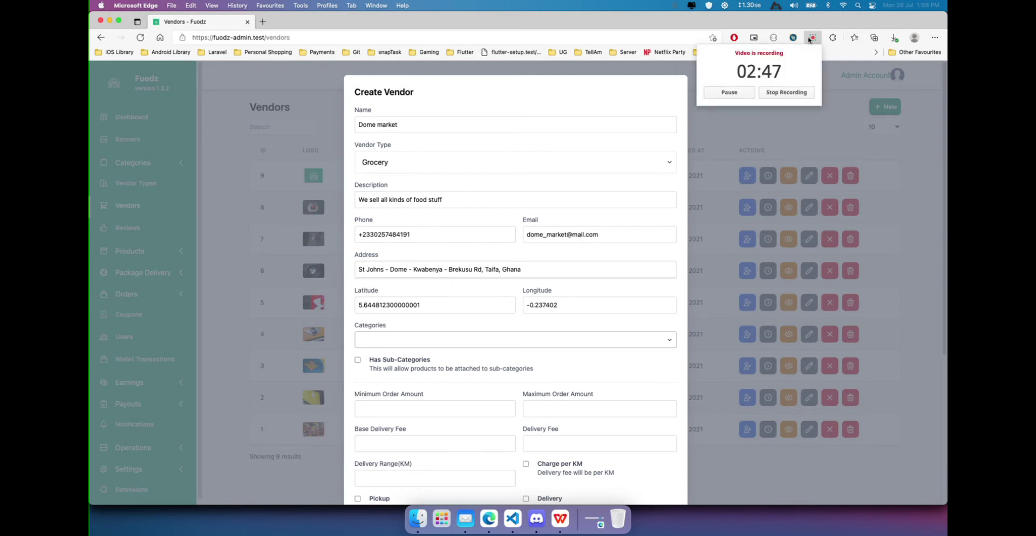
left_click(682, 150)
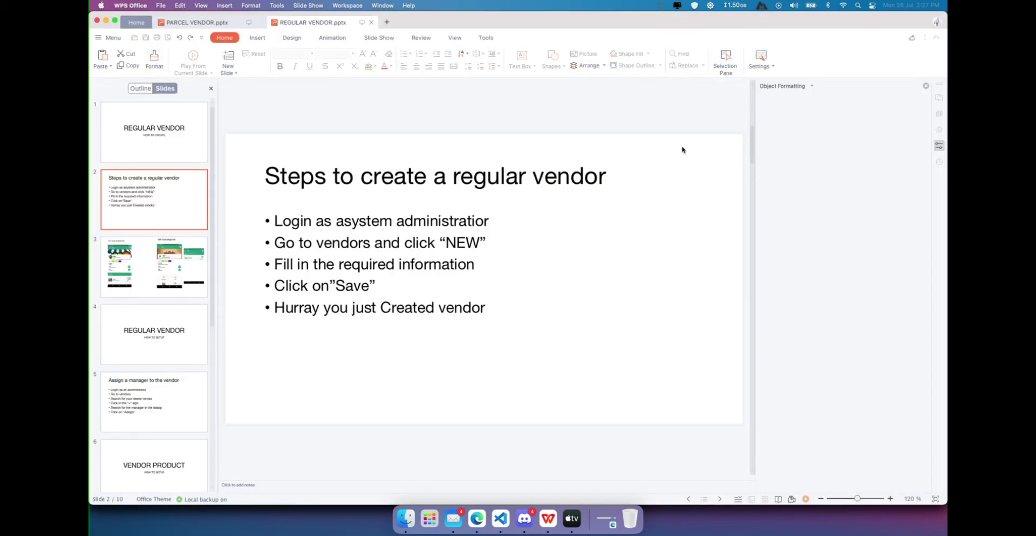
key("super+shift+Return")
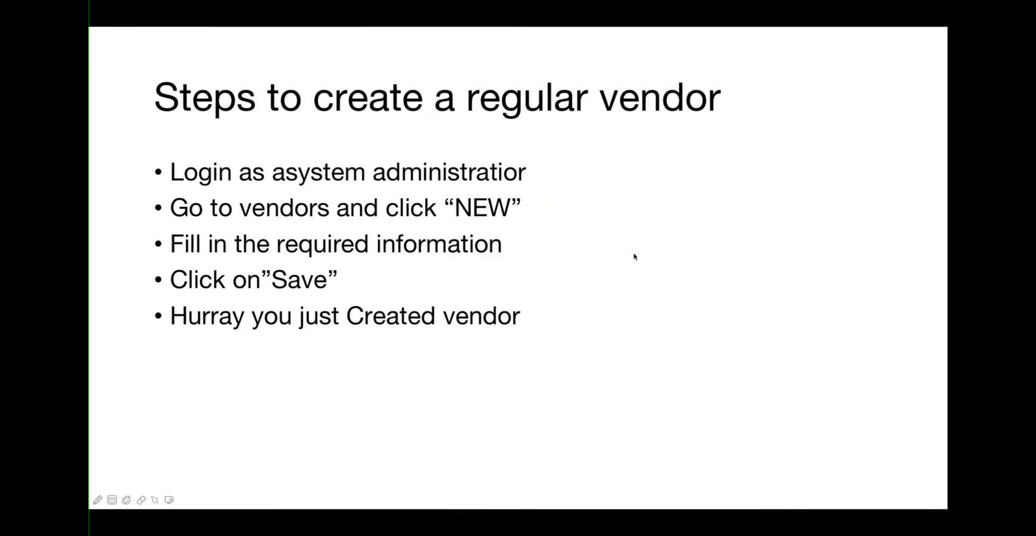
View the slide comparing stores without and with subcategories, then return to the vendor form.
key("Right")
key("ctrl+Left")
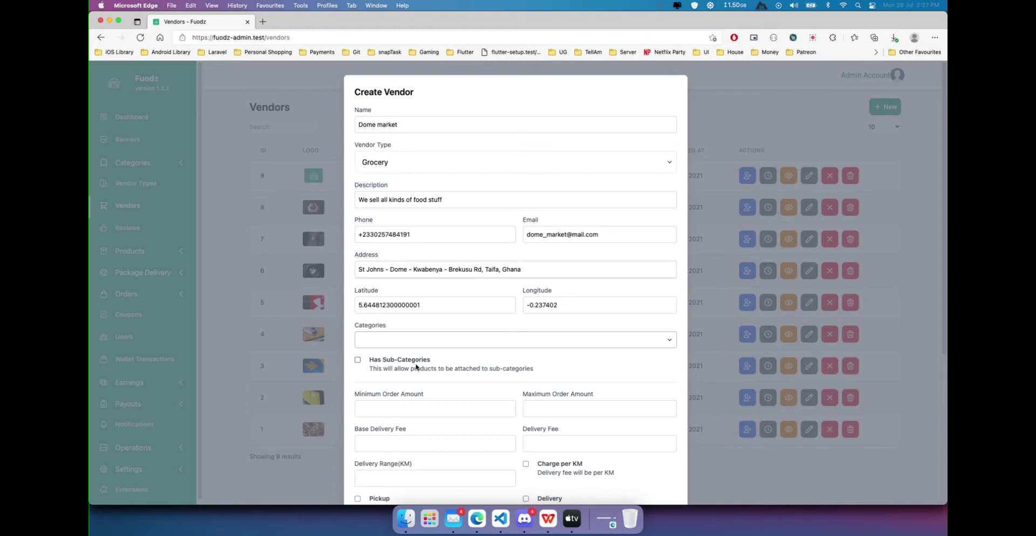
key("ctrl+Right")
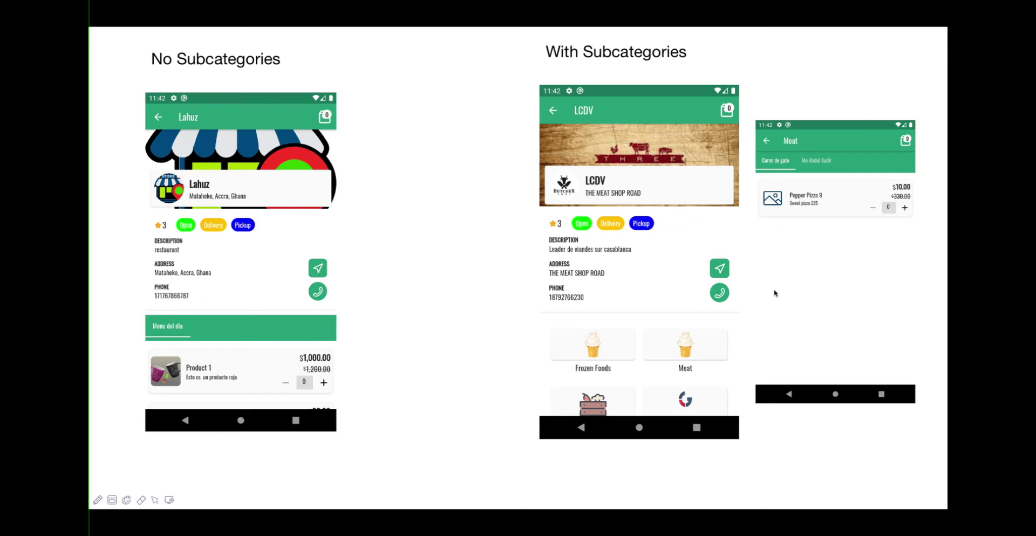
key("Escape")
key("super+Tab")
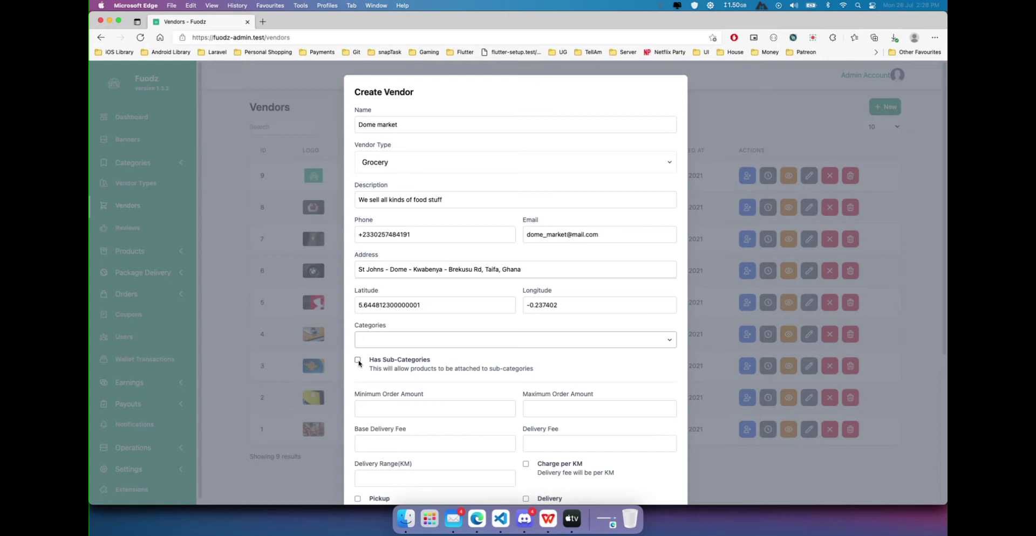
Enter 200 as minimum order amount and 100000 as maximum order amount.
scroll(359, 363, "down", 3)
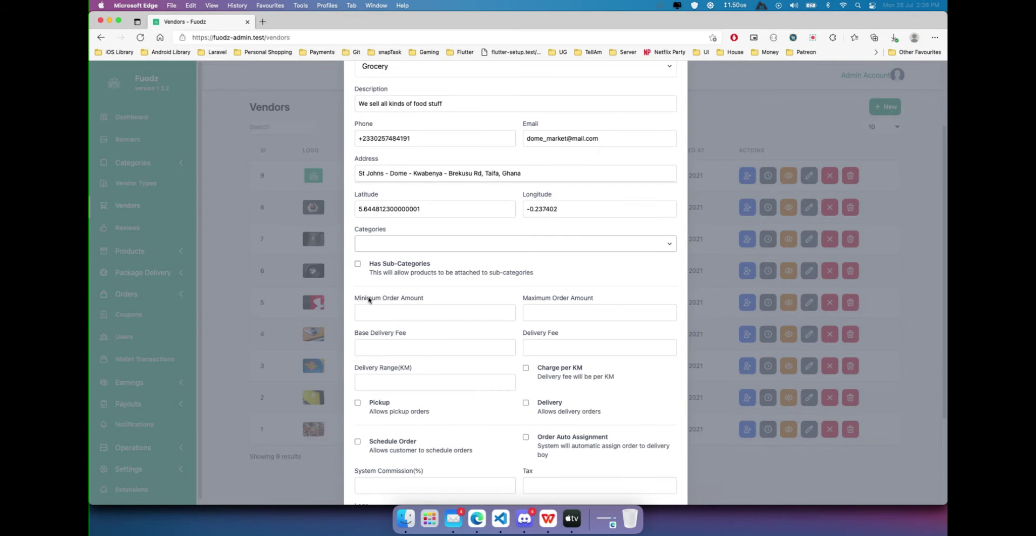
scroll(399, 306, "down", 2)
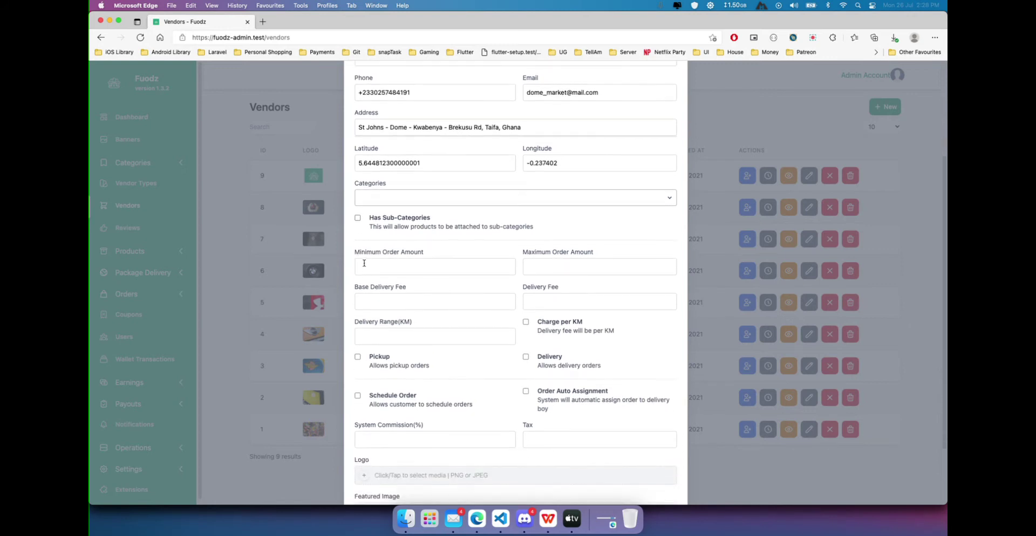
left_click(433, 267)
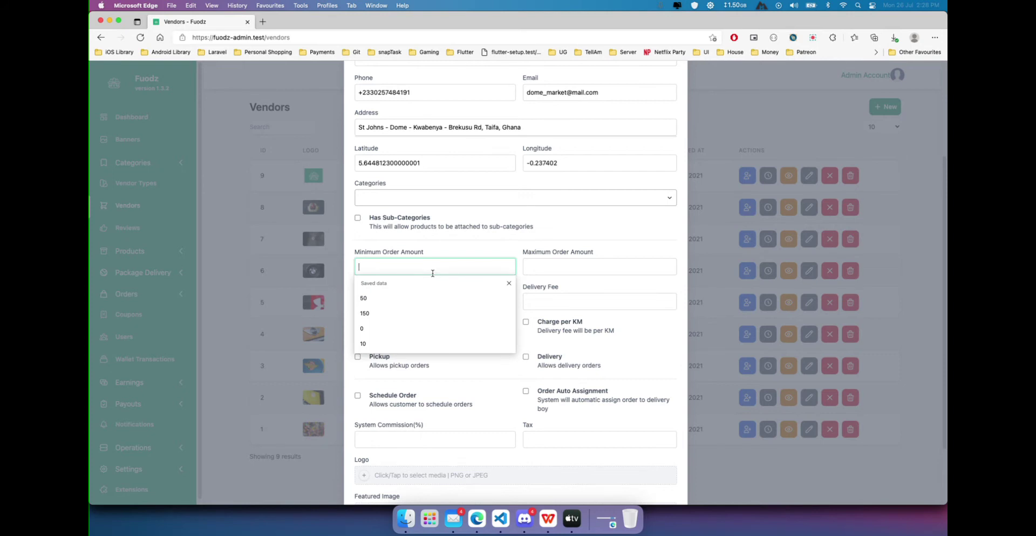
type("200")
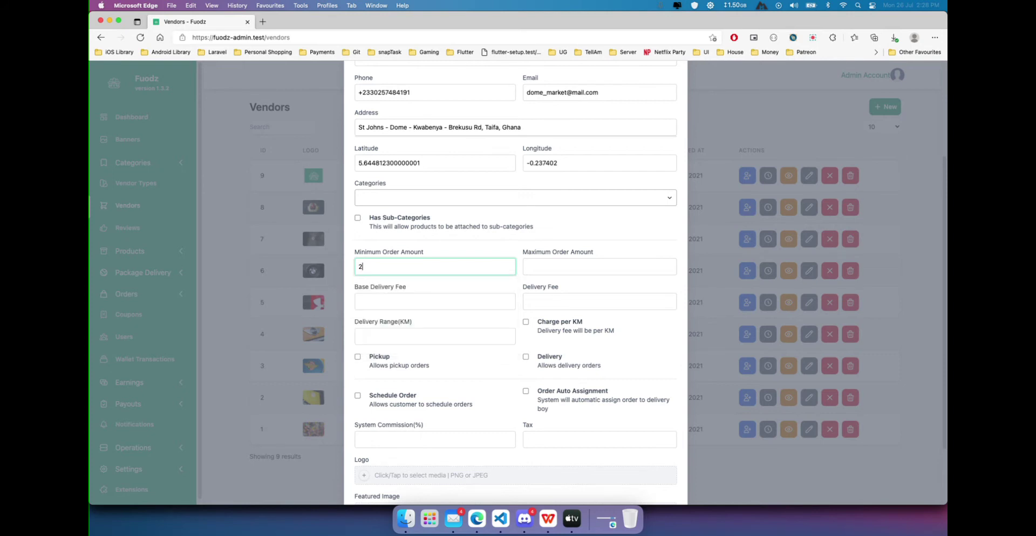
left_click(547, 271)
type("100000")
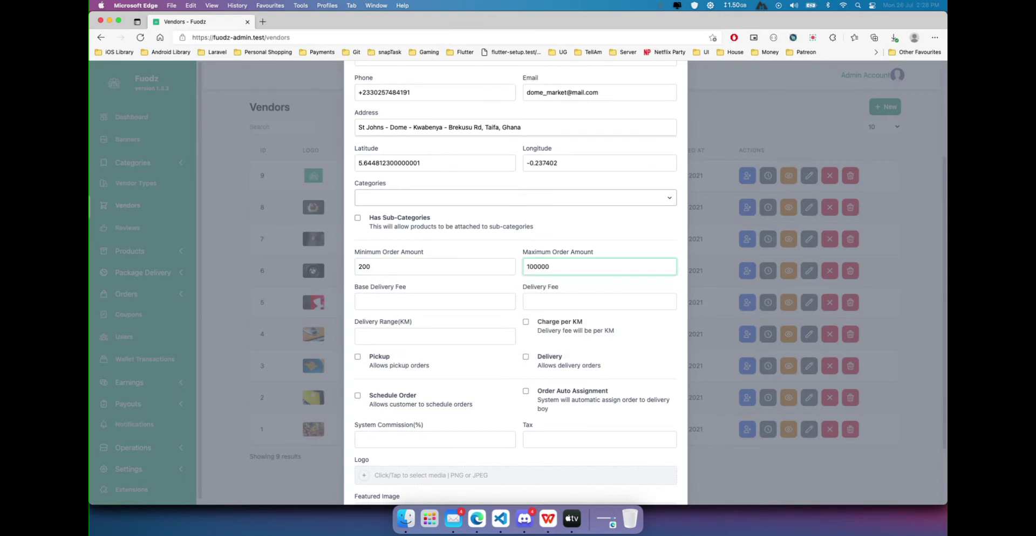
left_click(468, 297)
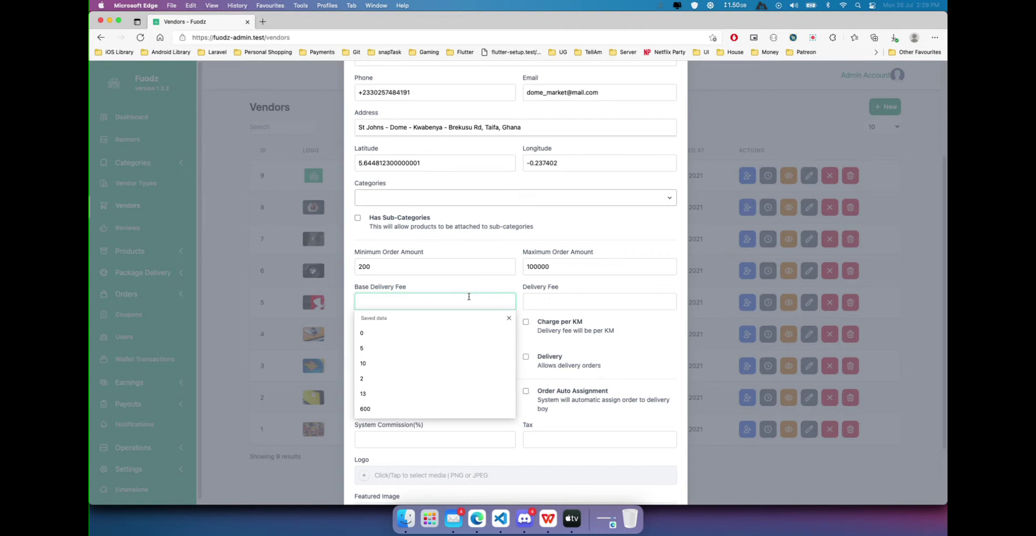
Set the base delivery fee to 5 and the delivery fee to 10.
type("0")
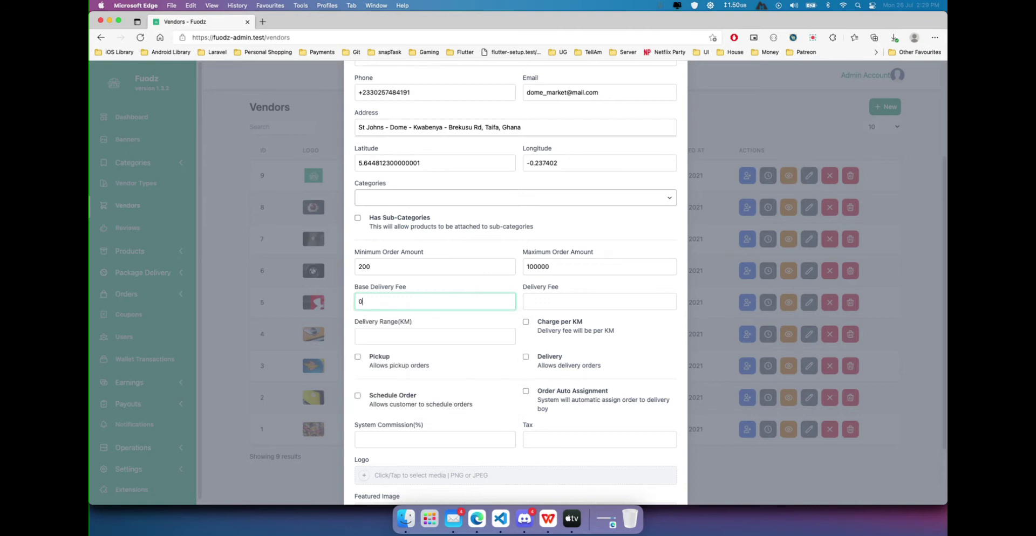
key("BackSpace")
type("10")
key("BackSpace")
key("BackSpace")
type("5")
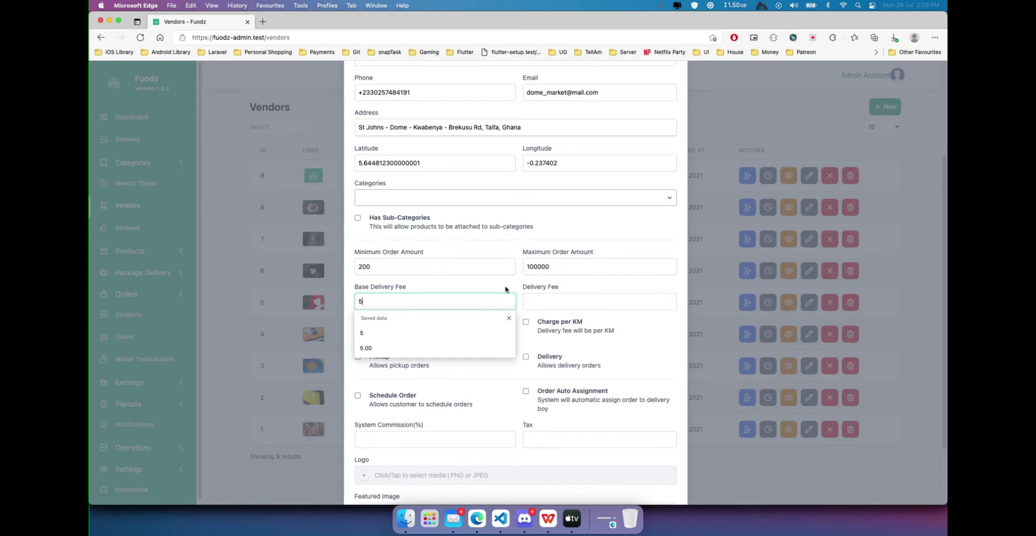
left_click(506, 294)
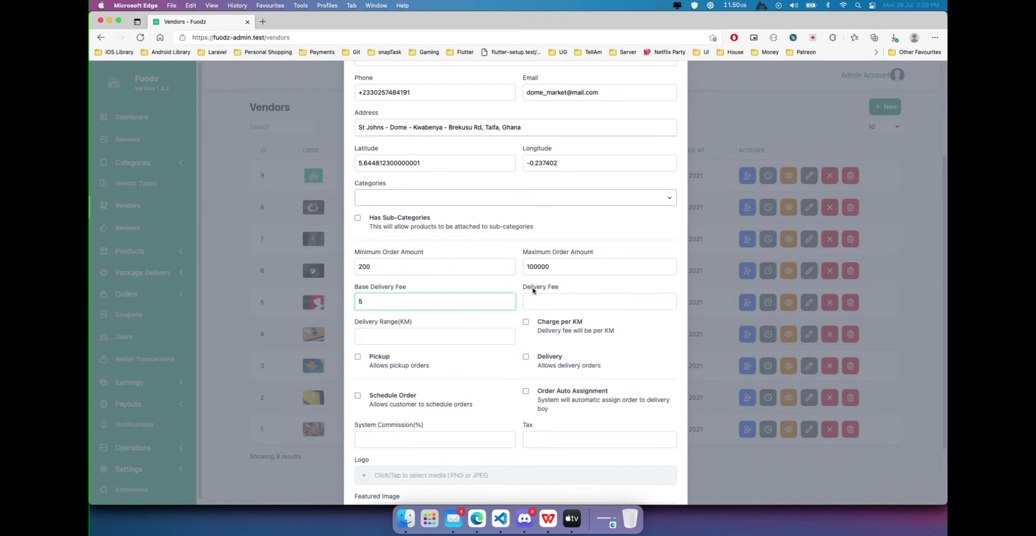
left_click(543, 304)
type("10")
left_click(556, 284)
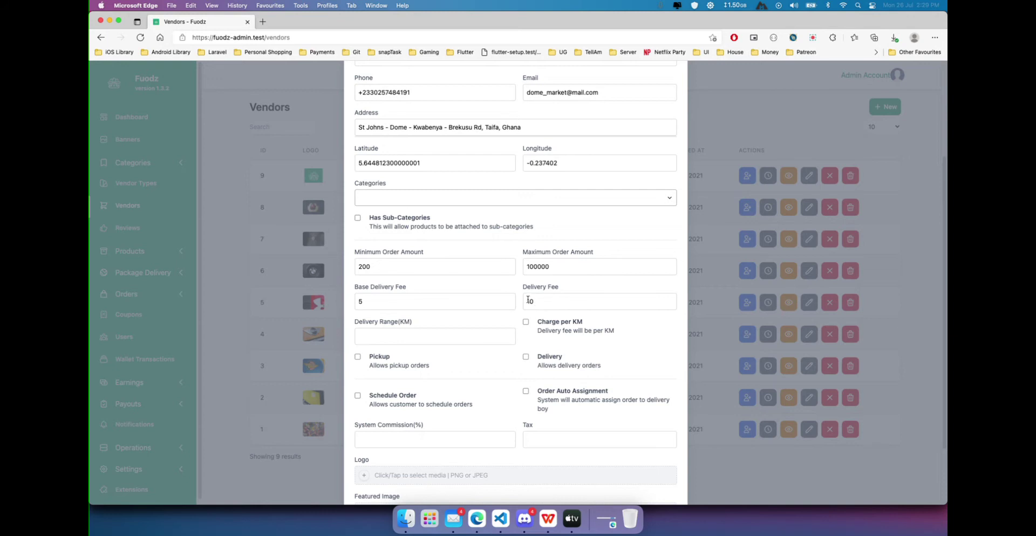
Enable Charge per KM and set the delivery range to 10 km.
left_click(545, 325)
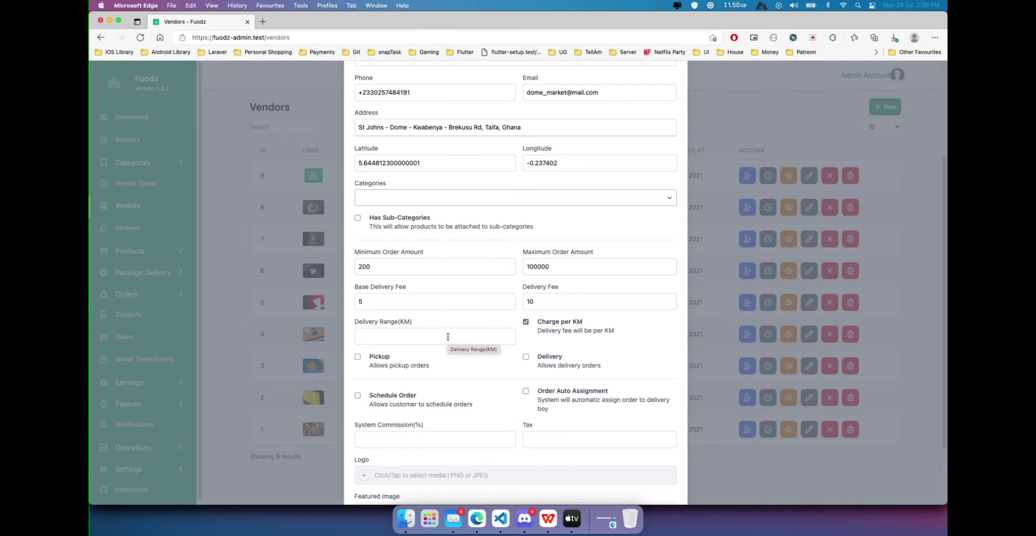
left_click(448, 337)
type("5")
key("BackSpace")
type("5")
key("Escape")
type("10")
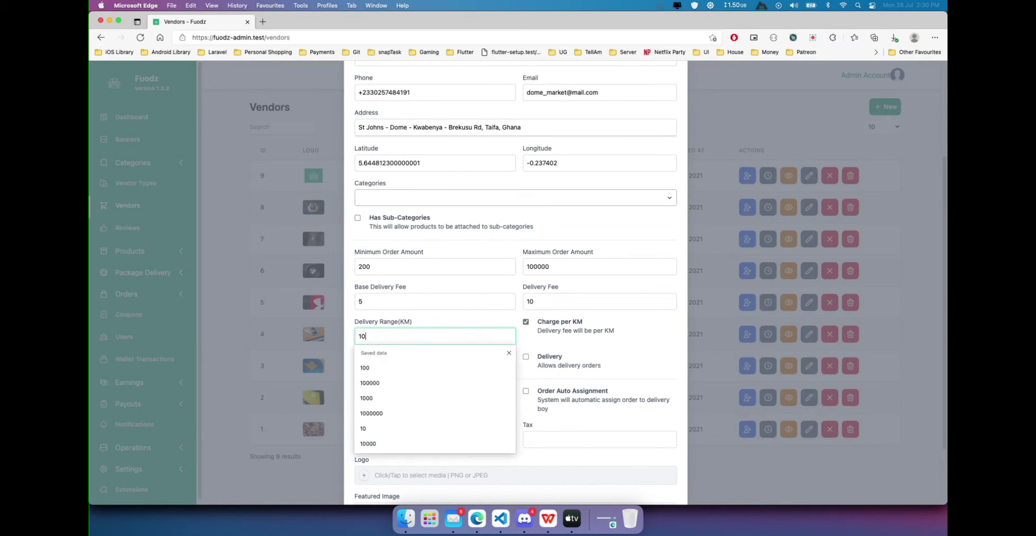
left_click(522, 343)
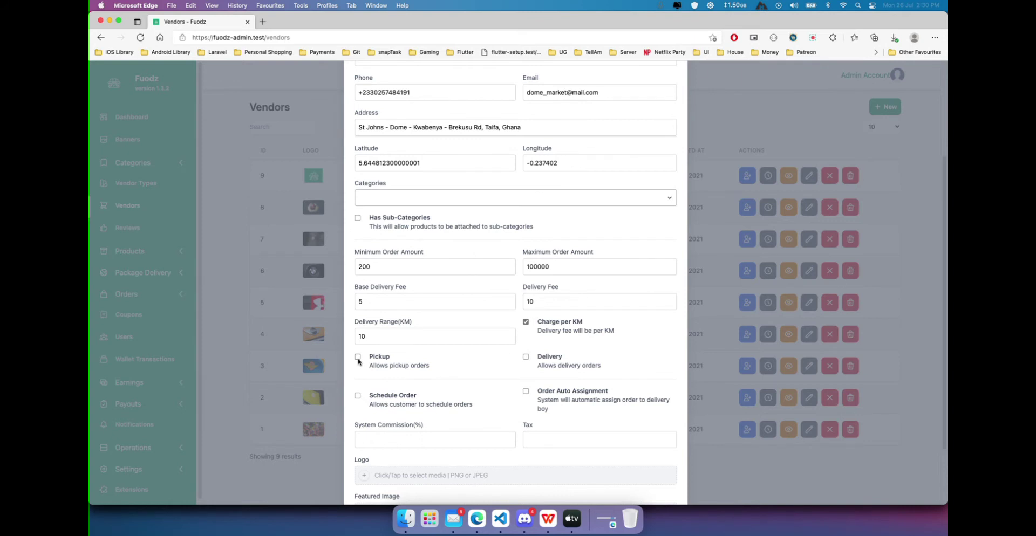
Enable Pickup and Delivery orders for the vendor.
left_click(358, 358)
left_click(541, 359)
left_click(377, 366)
left_click(382, 367)
left_click(559, 360)
left_click(546, 357)
Enable Schedule Order and Order Auto Assignment.
scroll(447, 397, "down", 3)
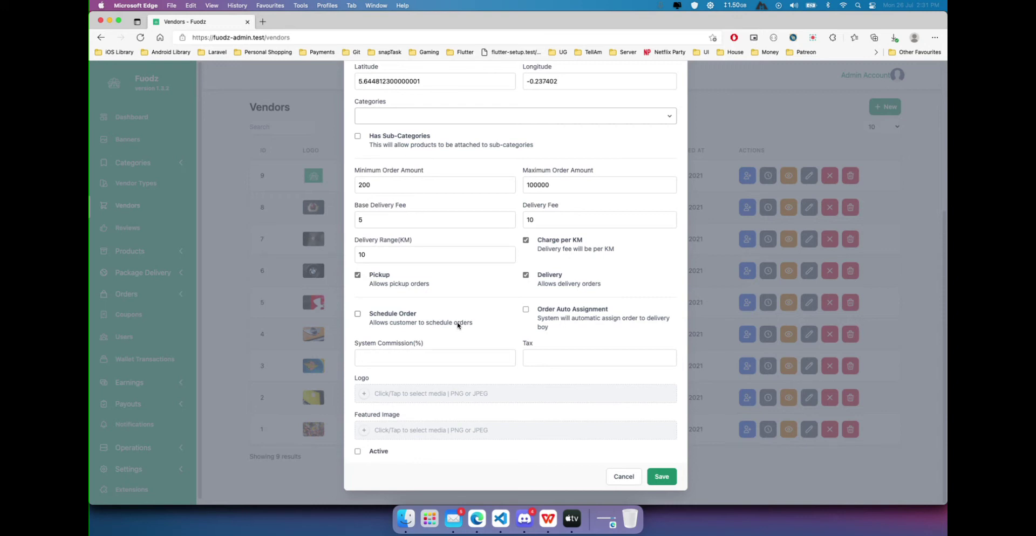
left_click(457, 324)
left_click(533, 308)
left_click(471, 351)
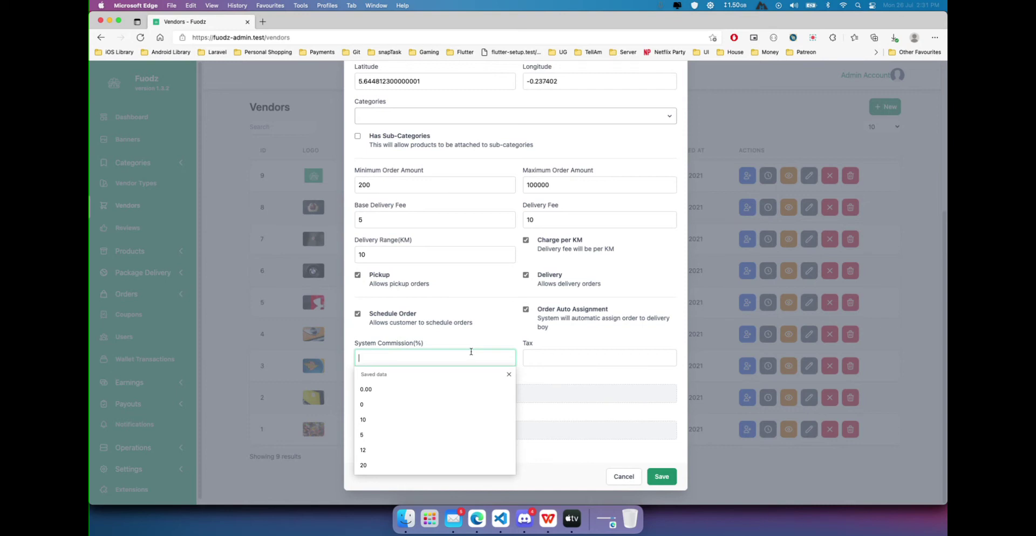
Enter 10 as the system commission percentage and choose 13.5 for tax.
type("10")
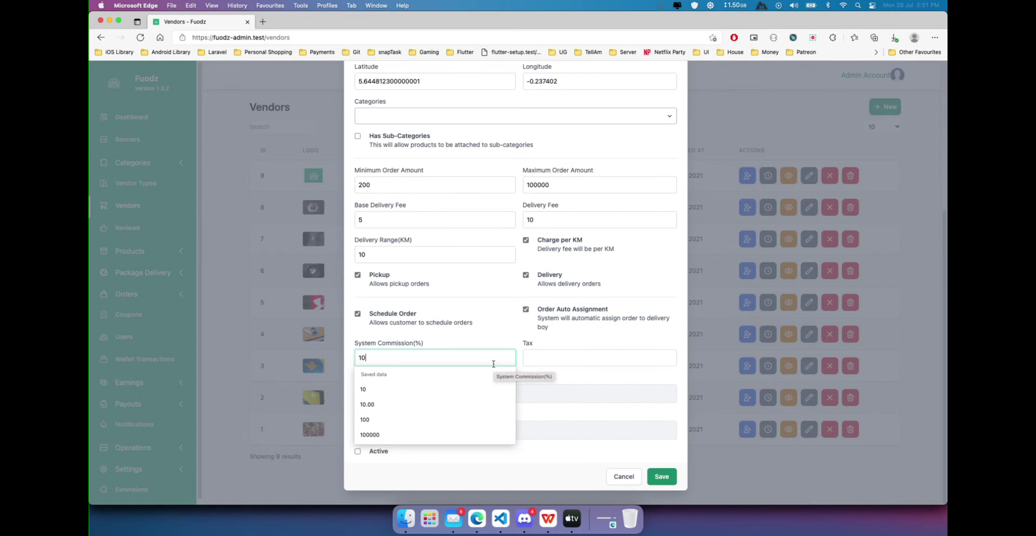
left_click(556, 360)
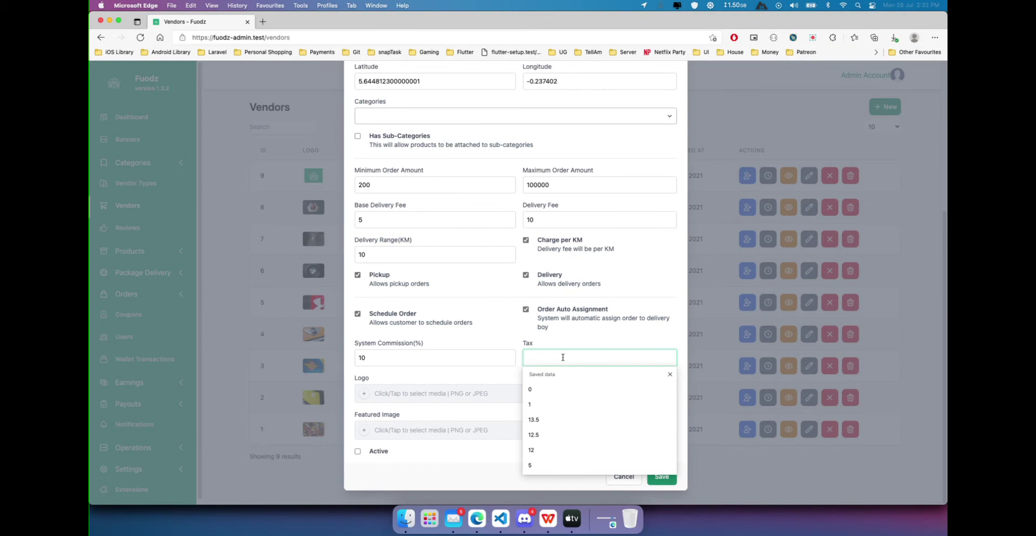
left_click(557, 419)
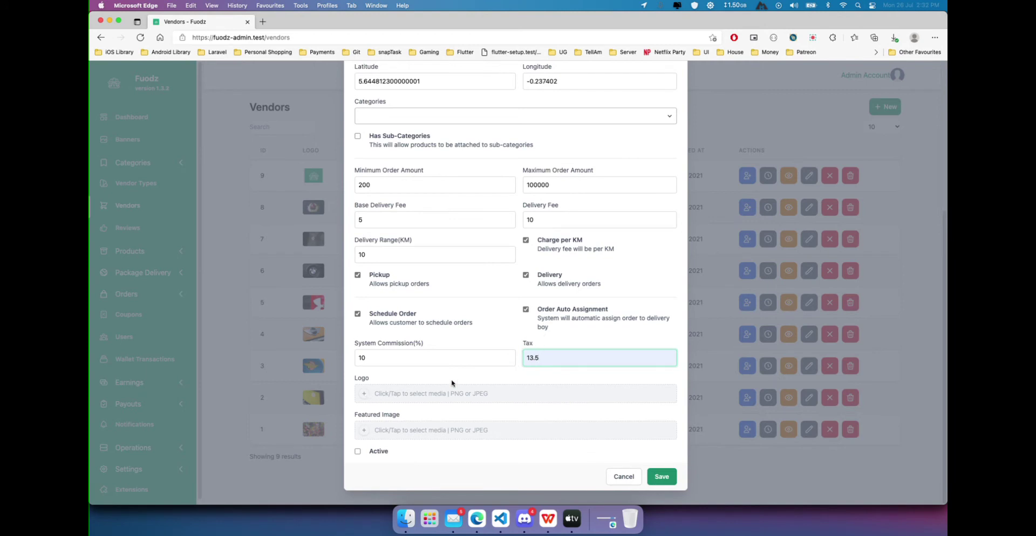
left_click(366, 393)
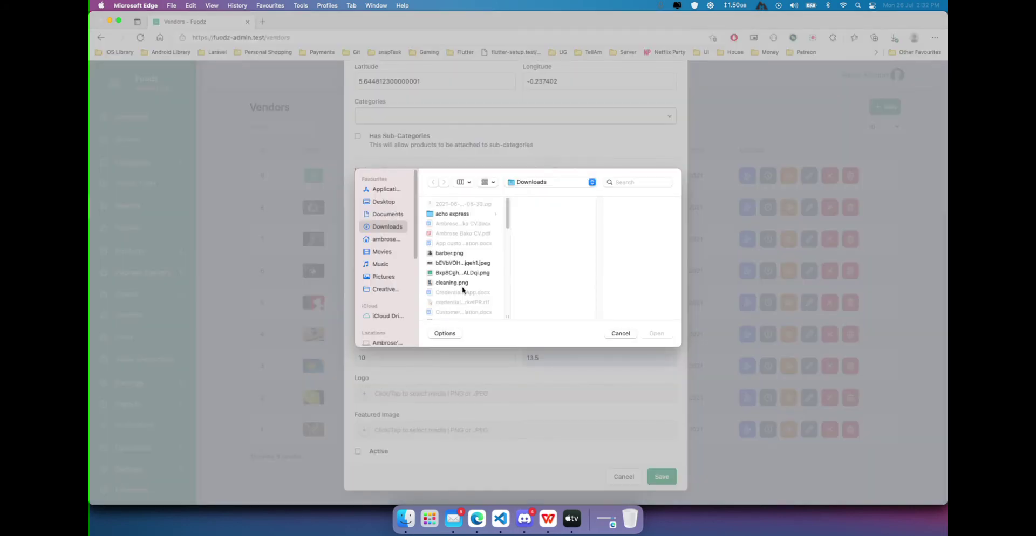
Attach cocktail.png from the Fuodz files folder as the vendor logo.
scroll(458, 280, "down", 10)
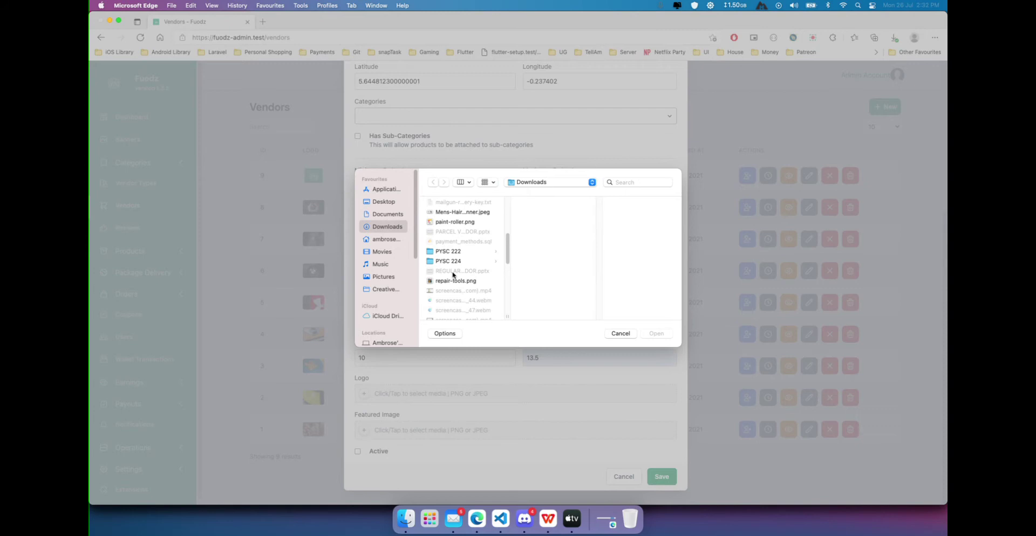
scroll(451, 264, "up", 5)
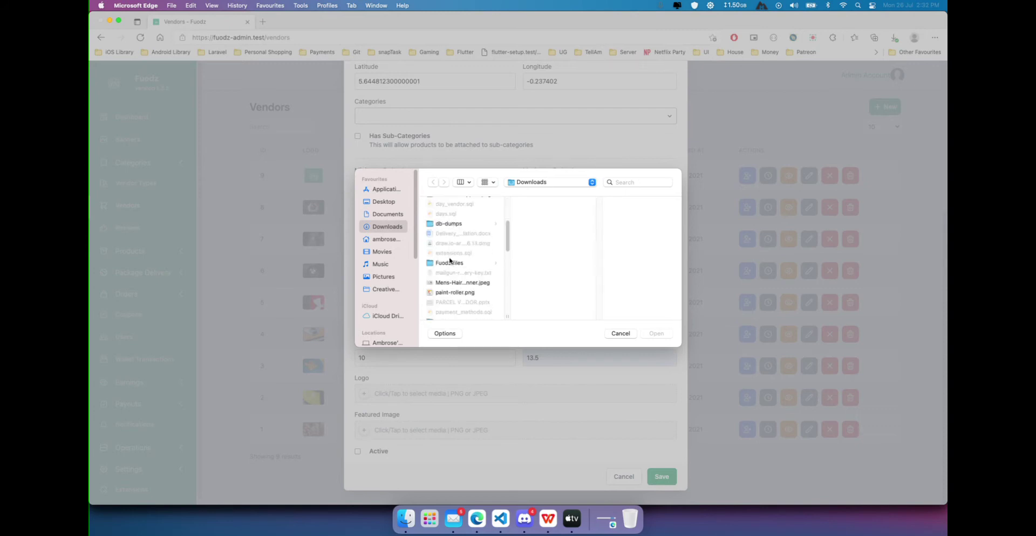
left_click(451, 264)
left_click(534, 244)
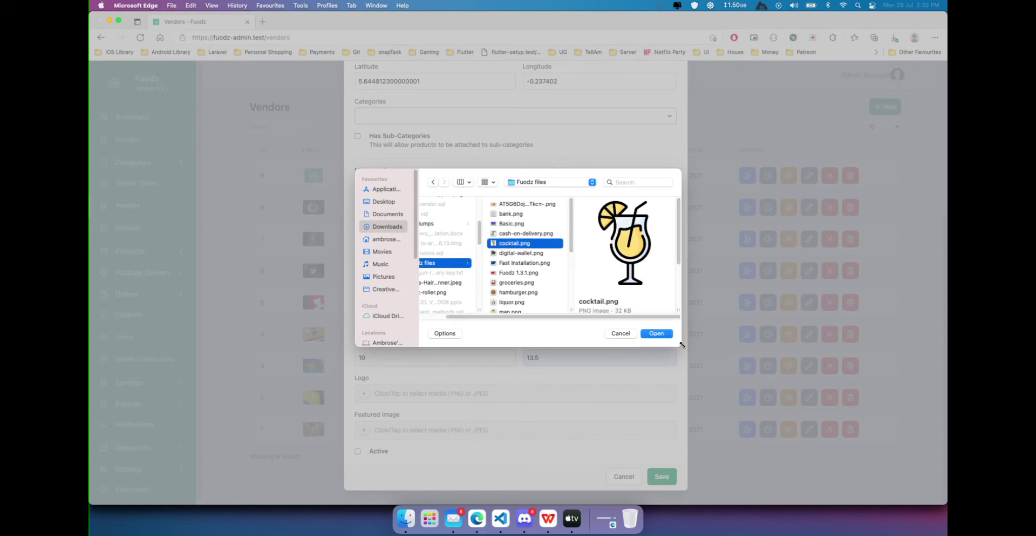
left_click(661, 335)
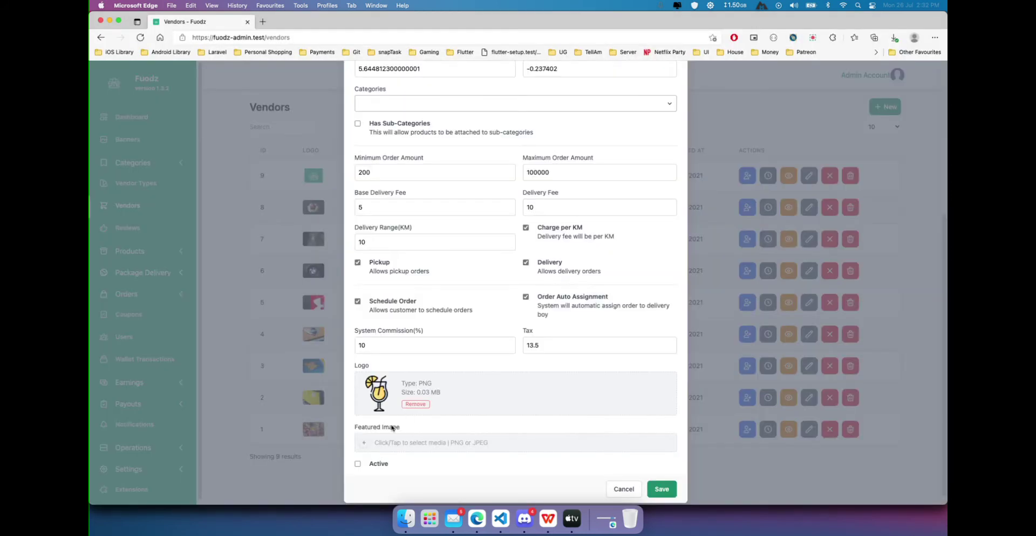
Upload the long-named JPEG from Fuodz files as the vendor's featured image.
left_click(365, 444)
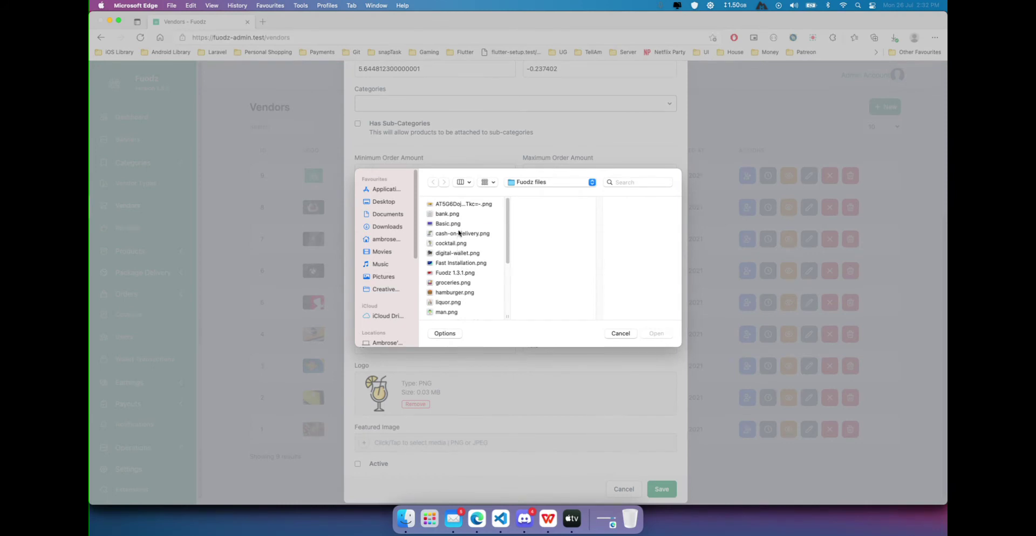
left_click(459, 233)
left_click(458, 226)
scroll(458, 226, "down", 5)
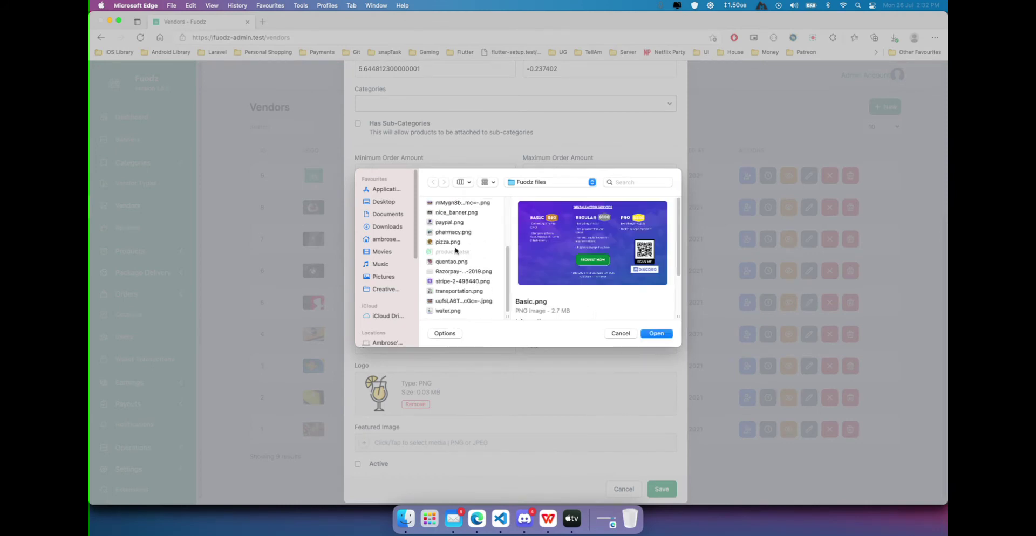
left_click(458, 301)
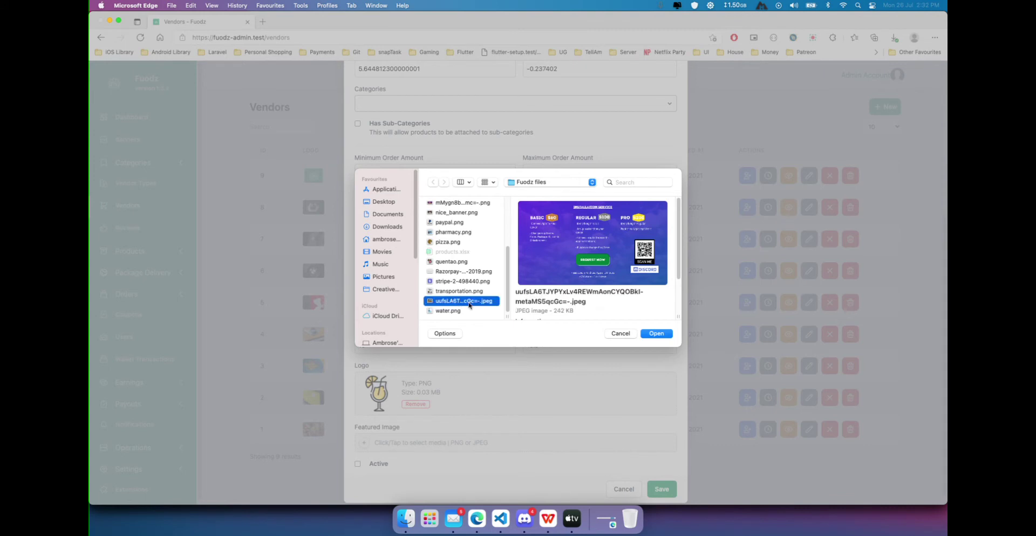
left_click(655, 334)
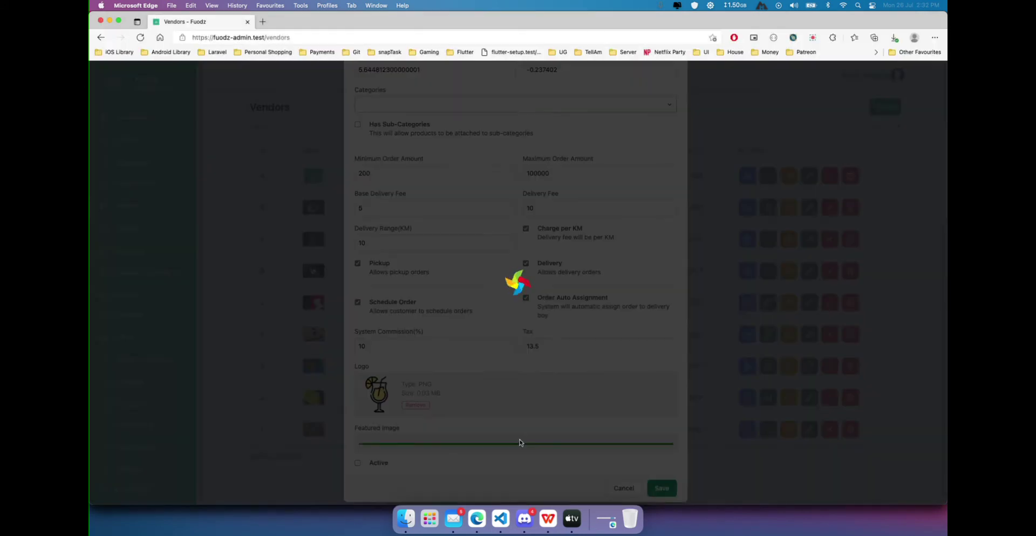
Mark the new vendor Active, save it, and dismiss the confirmation.
left_click(374, 478)
left_click(672, 502)
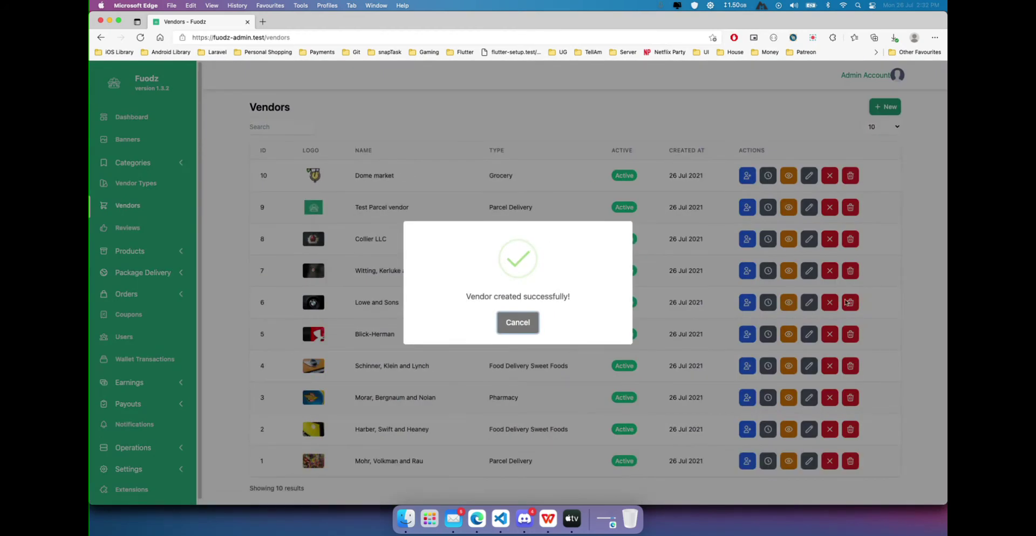
left_click(518, 324)
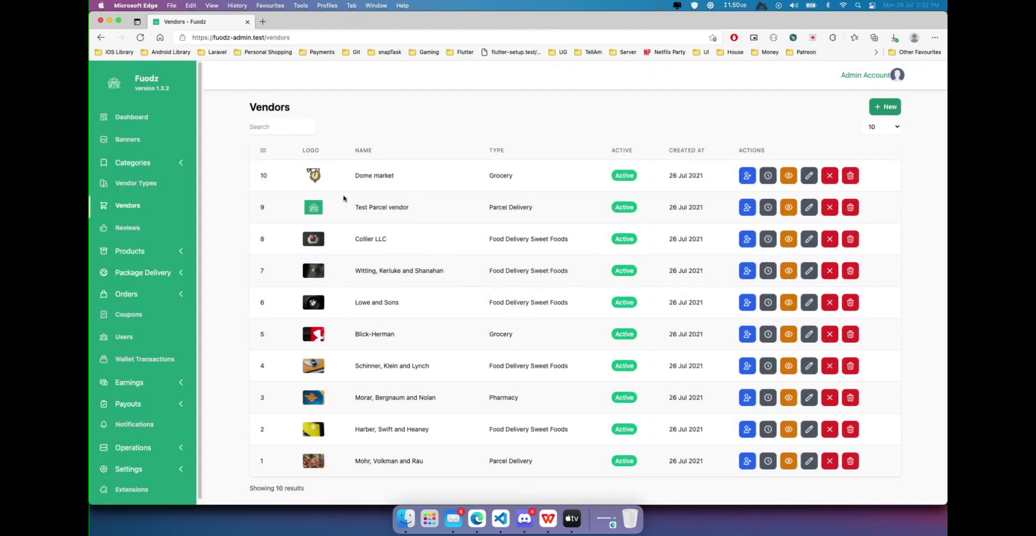
Check the Dome market Grocery row, then advance the slideshow to 'Assign a manager to the vendor'.
left_click_drag(356, 177, 407, 180)
double_click(496, 179)
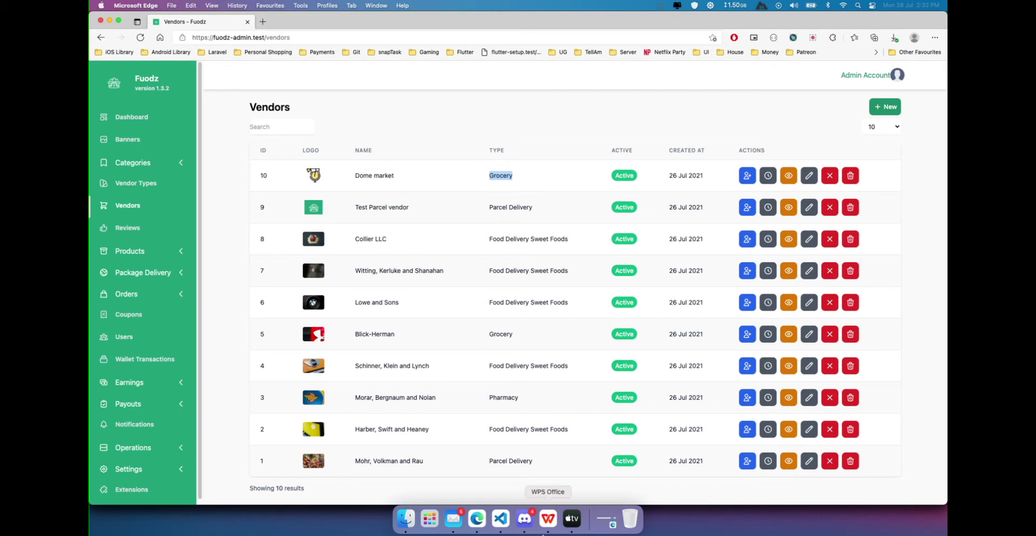
left_click(548, 519)
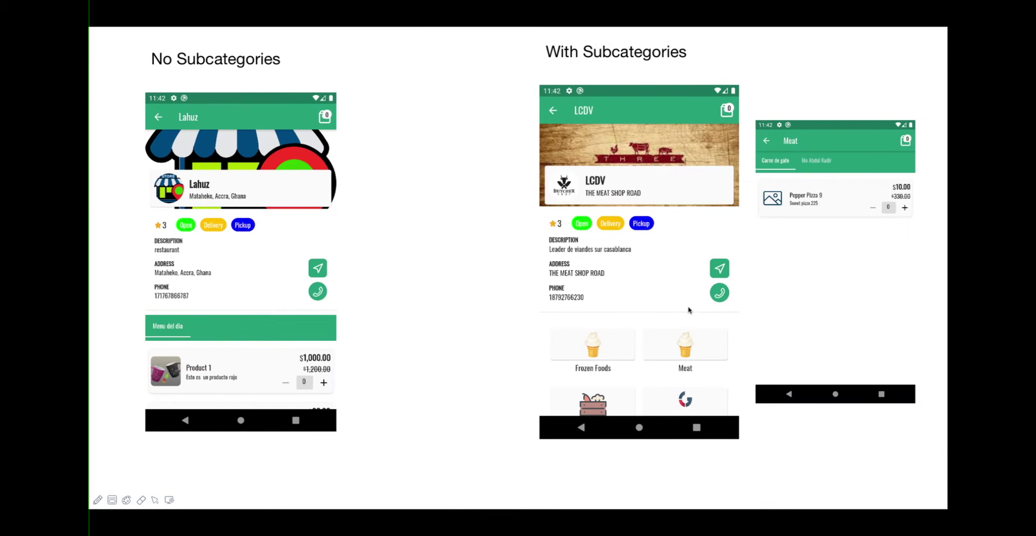
key("Right")
key("Right")
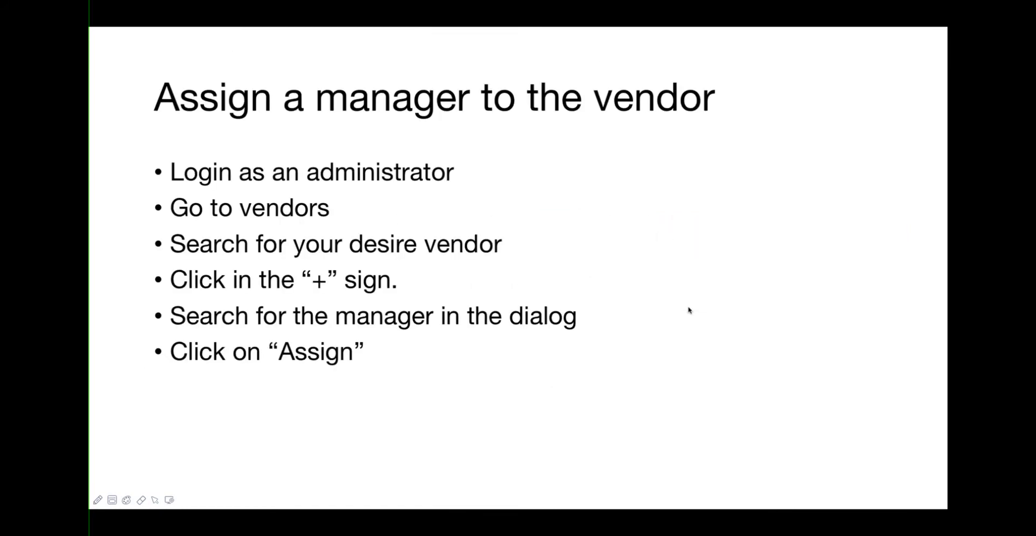
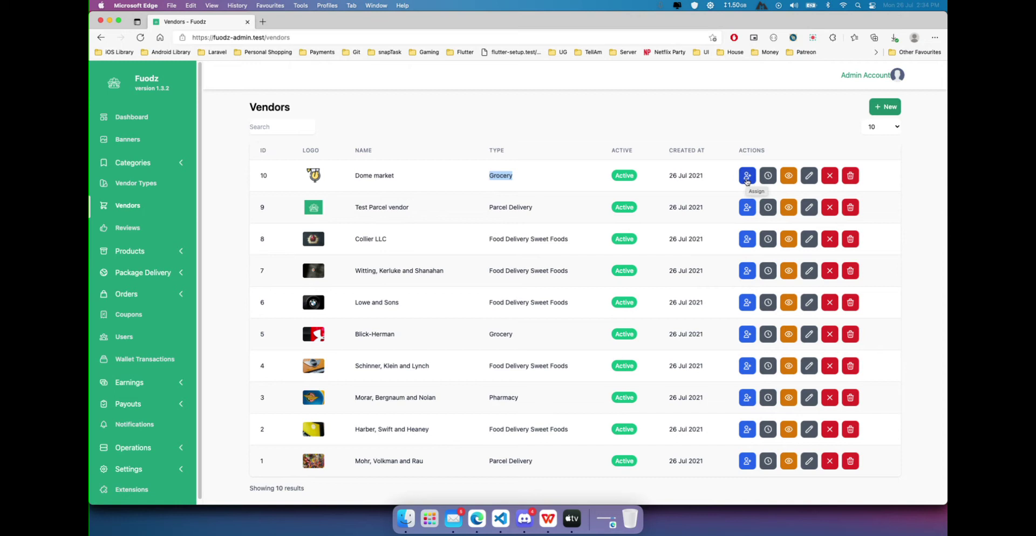
Cancel Dome market's manager assignment with no manager chosen, and start a new user on the Users page.
left_click(747, 176)
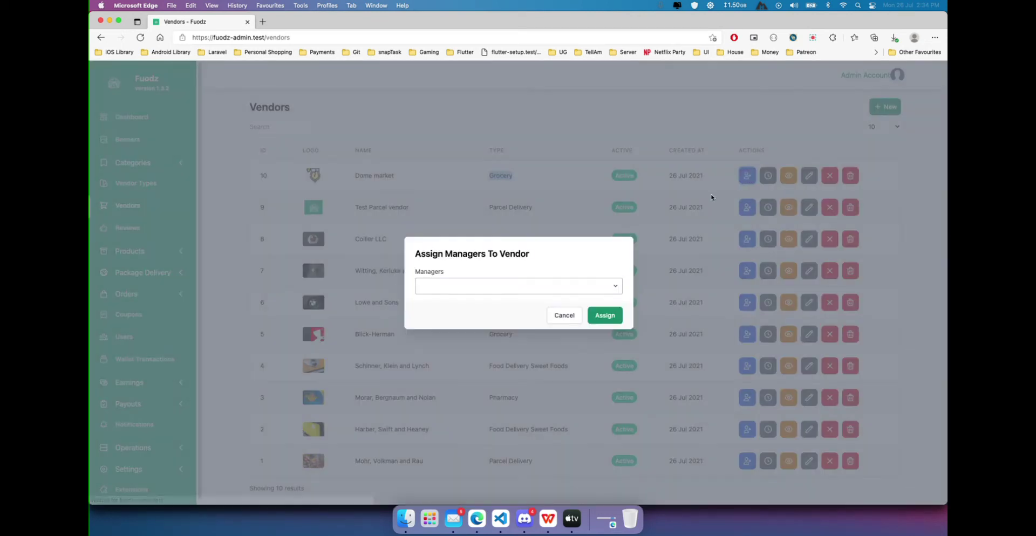
left_click_drag(415, 255, 502, 258)
left_click(534, 259)
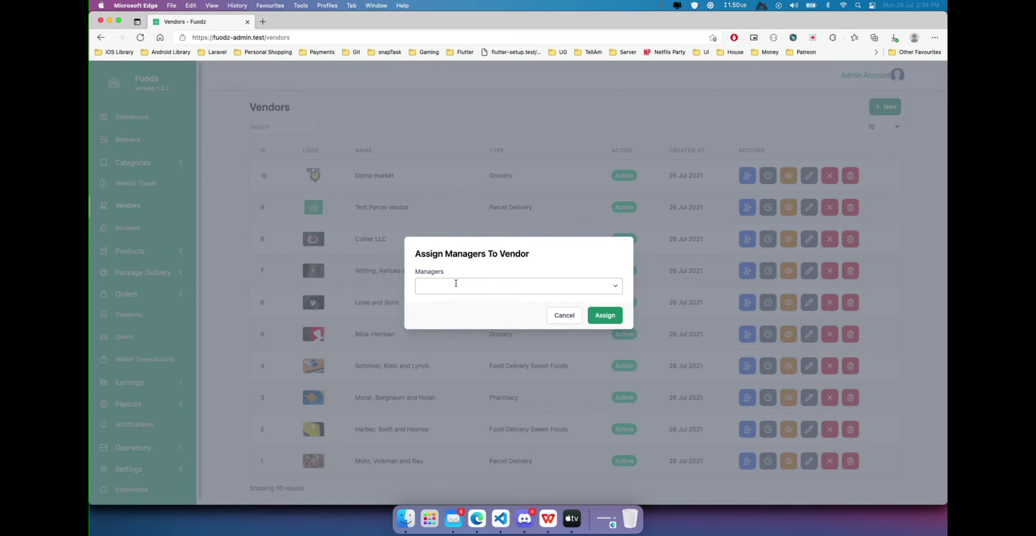
left_click(564, 315)
left_click(123, 333)
left_click(887, 154)
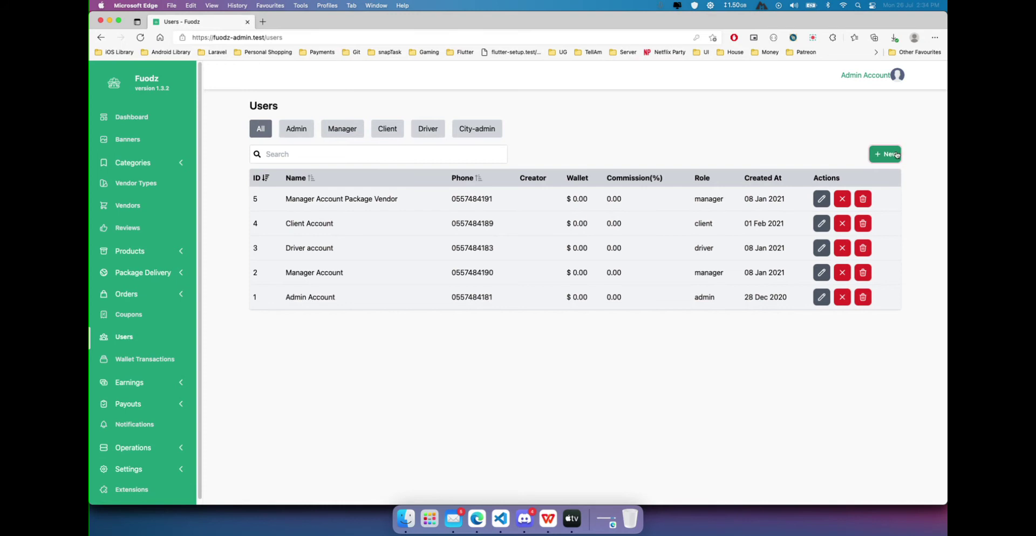
Name the new user maganer2 and fill the email from a saved manager login, changed to end in 2.
left_click(480, 181)
type("Mna")
key("BackSpace")
key("BackSpace")
key("BackSpace")
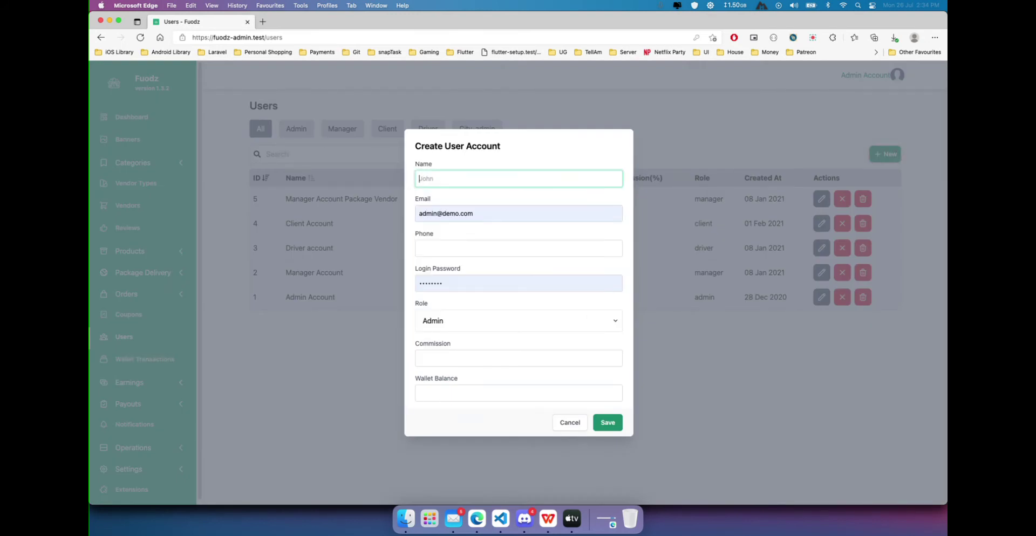
type("maganer2")
triple_click(473, 214)
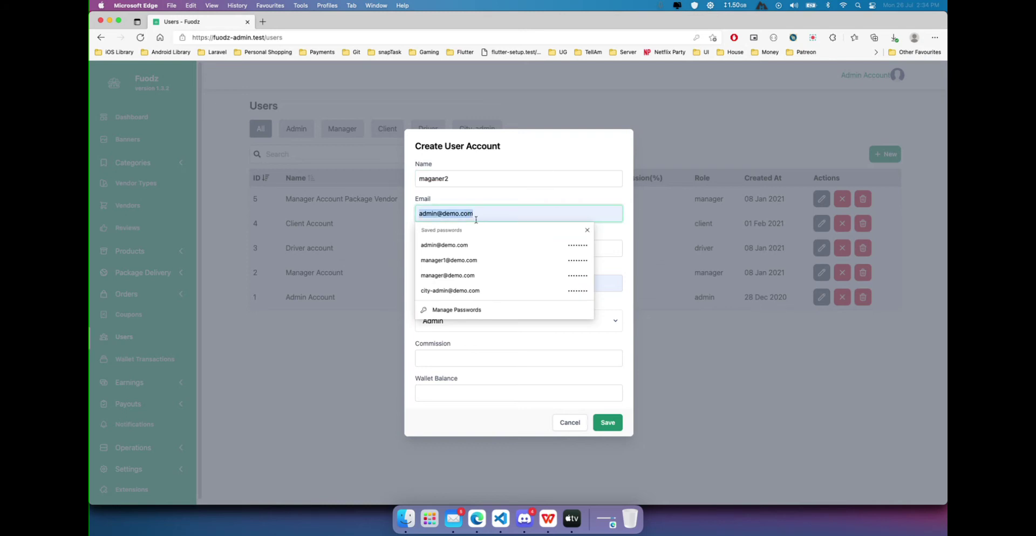
left_click(470, 261)
left_click(447, 214)
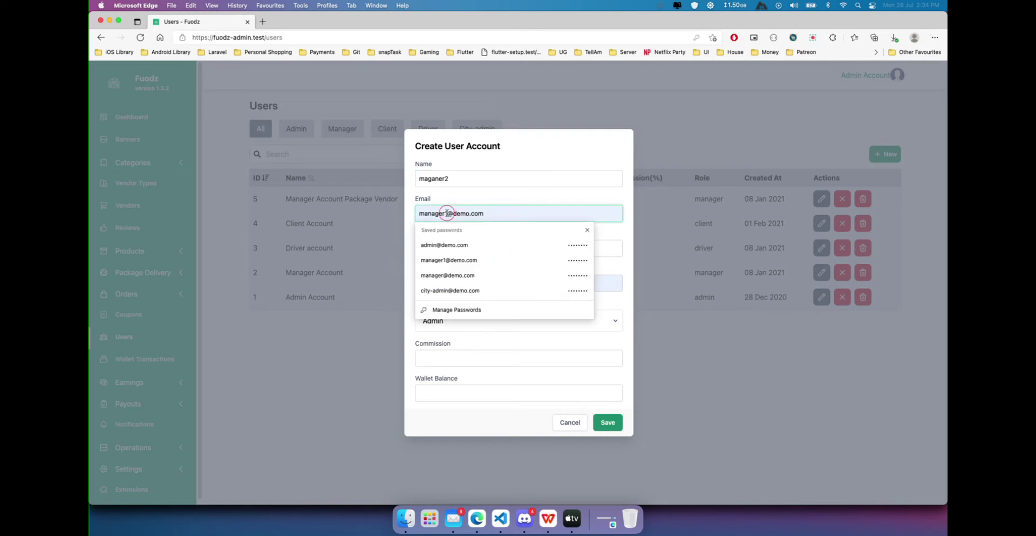
key("BackSpace")
type("2")
Fill the phone from a saved number edited to end in 34, and set the login password.
left_click(510, 247)
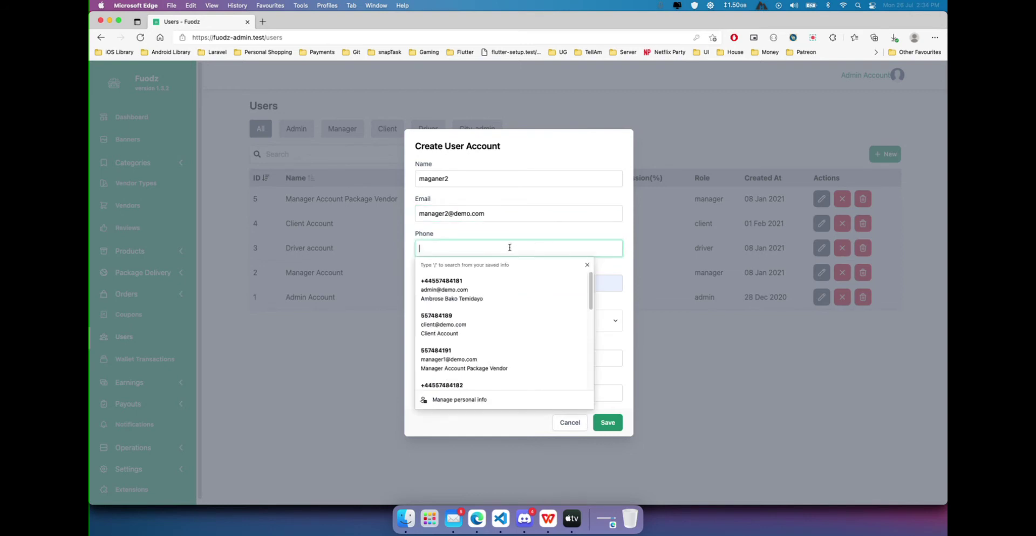
scroll(453, 373, "down", 1)
left_click(454, 377)
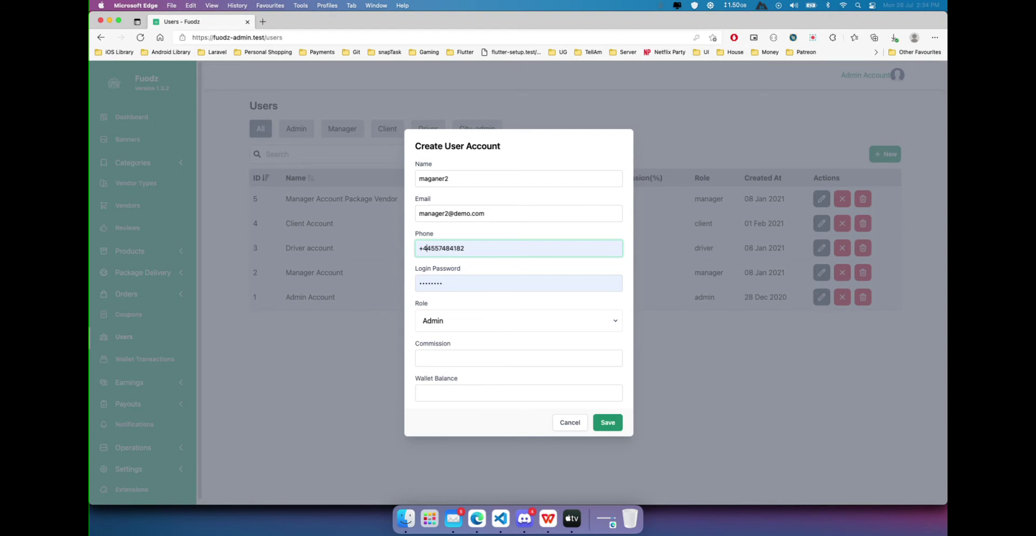
key("BackSpace")
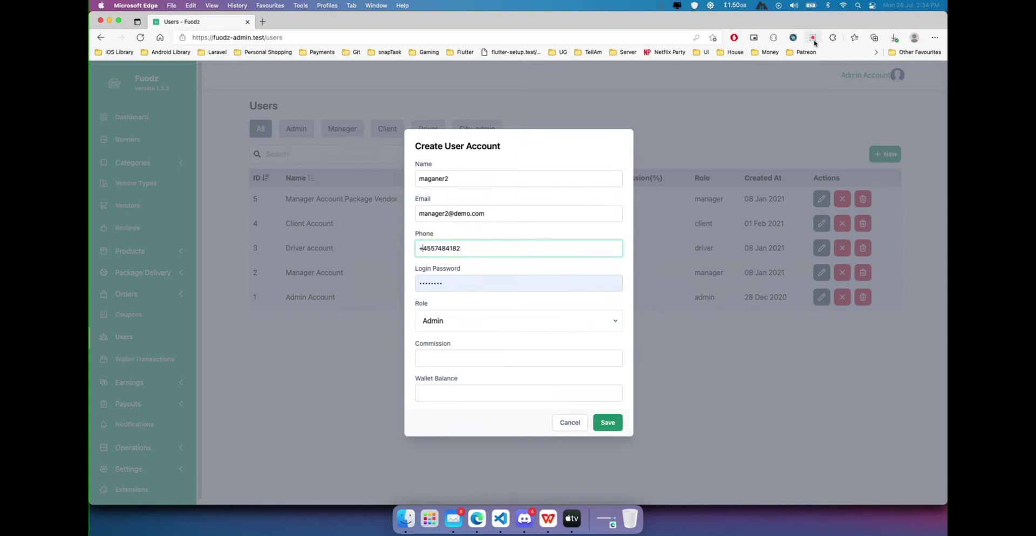
key("BackSpace")
type("34")
left_click(467, 283)
key("super+a")
type("12")
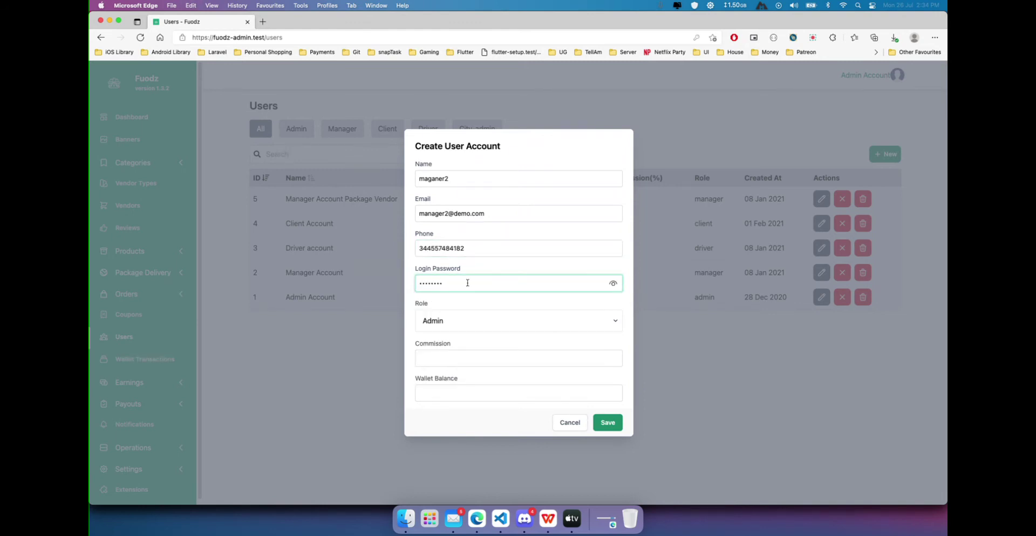
Give the new user the Manager role and save the account.
left_click(441, 319)
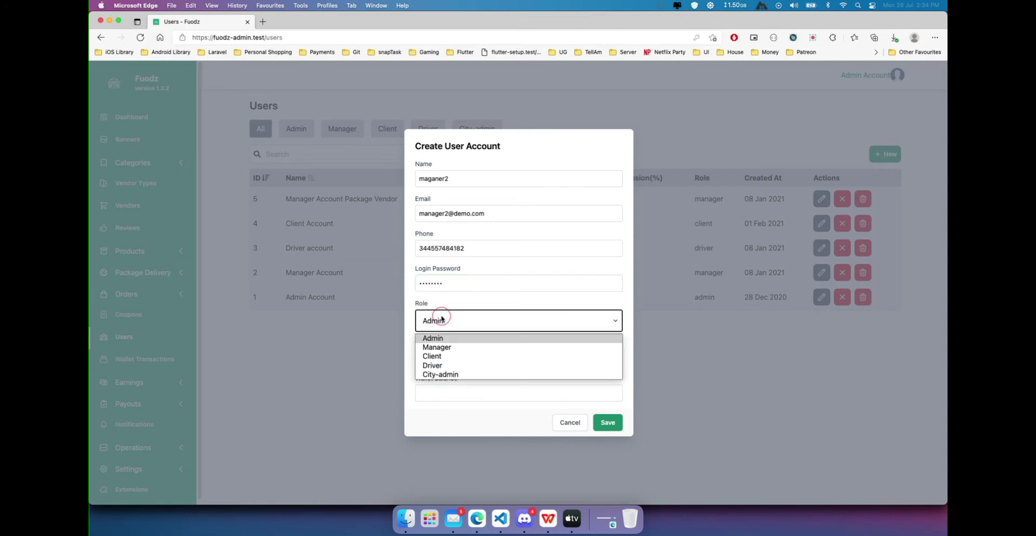
left_click(442, 348)
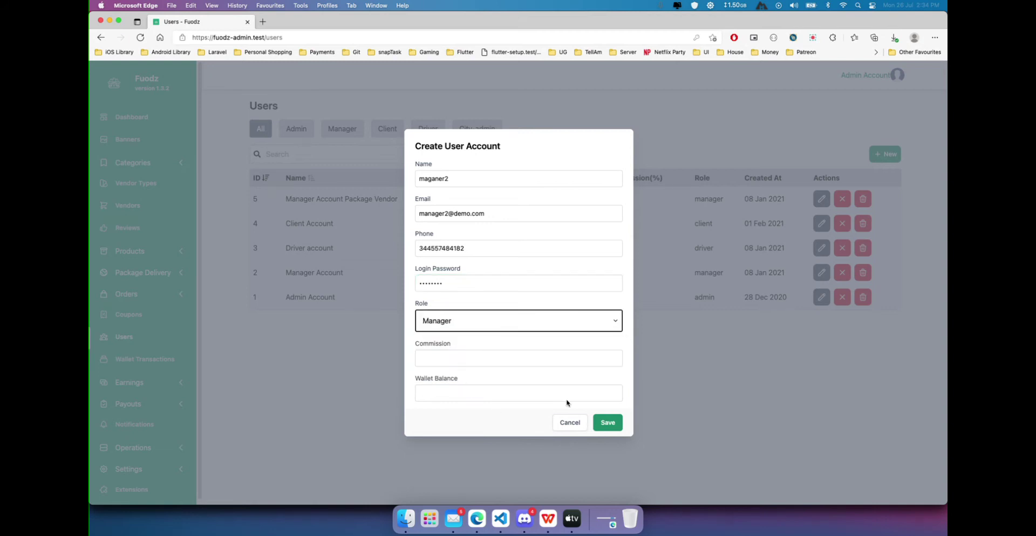
left_click(421, 357)
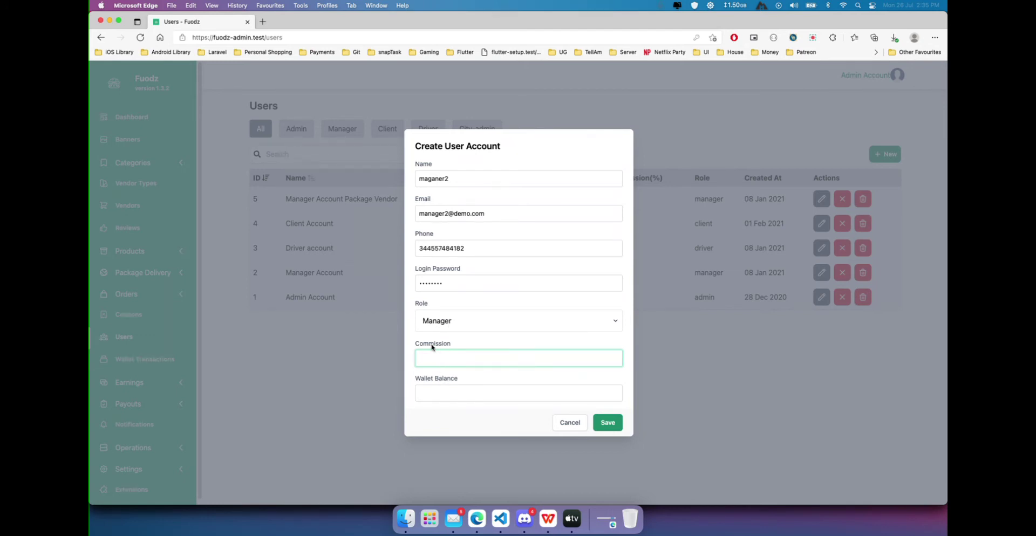
left_click(612, 427)
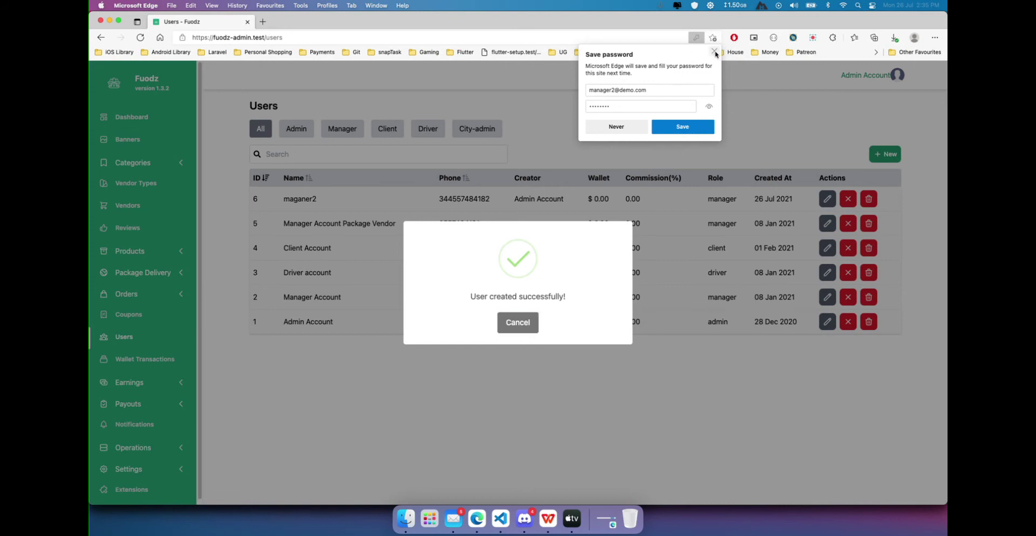
Dismiss the save-password prompt and user-created confirmation, then reopen Dome market's manager assignment from Vendors.
left_click(714, 52)
left_click(526, 322)
double_click(282, 200)
left_click(447, 198)
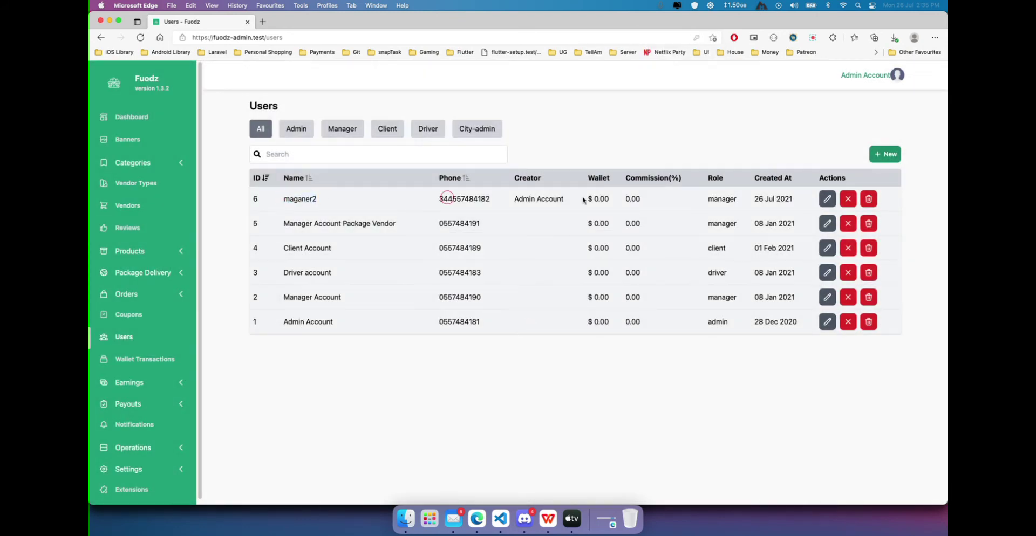
left_click(549, 200)
left_click(734, 200)
left_click(127, 208)
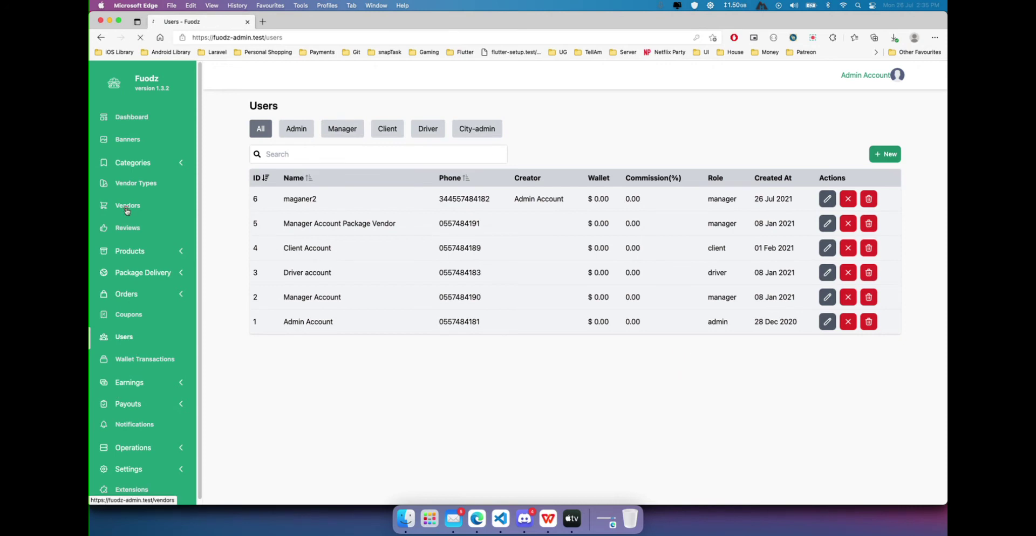
left_click(747, 177)
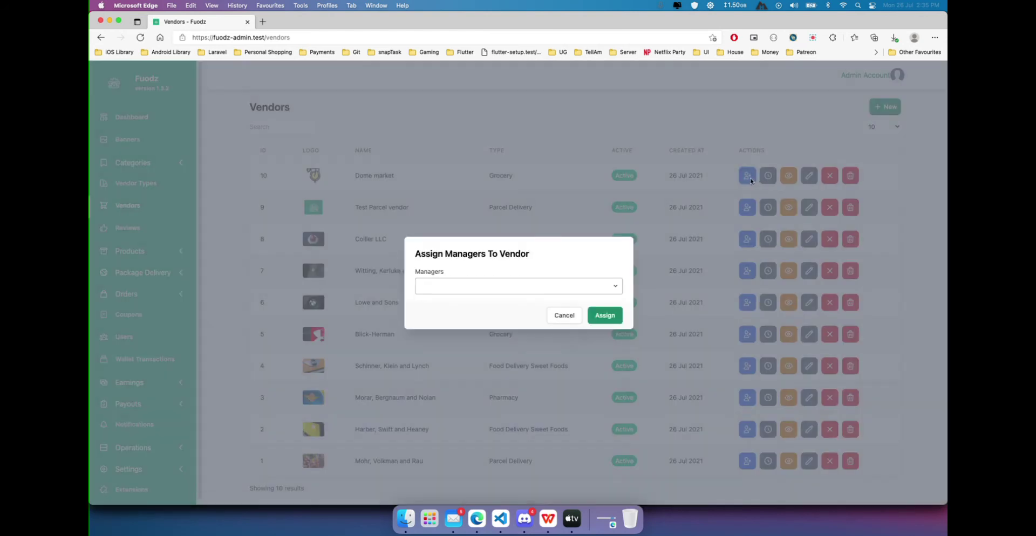
Pick maganer2 from the Managers list and assign them to Dome market.
left_click(423, 285)
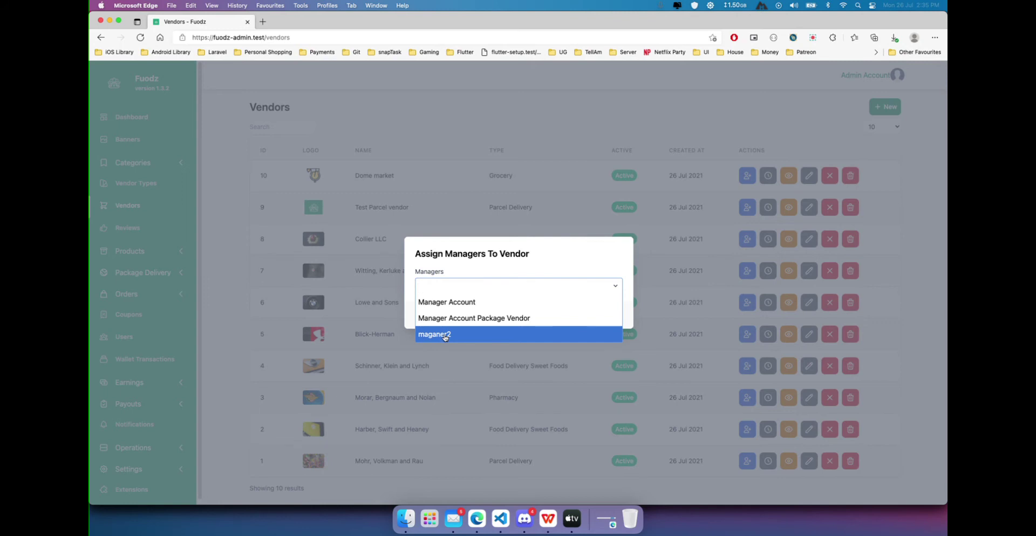
left_click(446, 335)
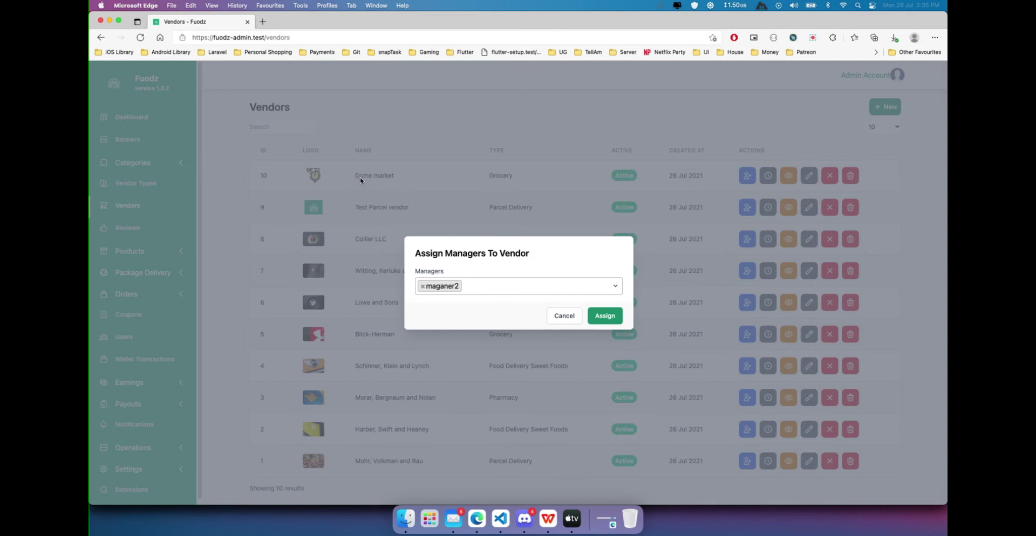
left_click(605, 319)
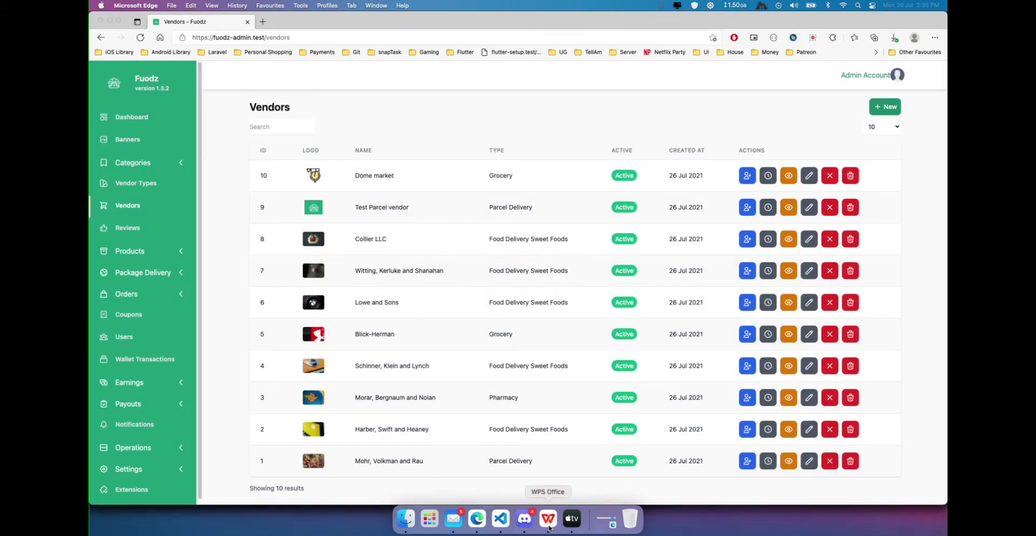
left_click(548, 519)
Run the slideshow through the VENDOR PRODUCT title to the Create Products slide, then return to the browser.
key("shift+F5")
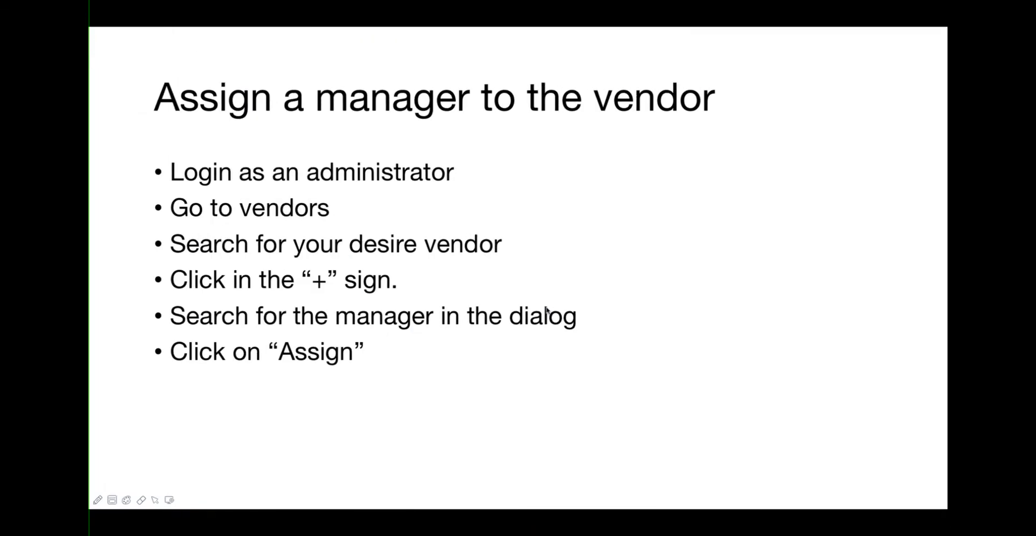
left_click(546, 312)
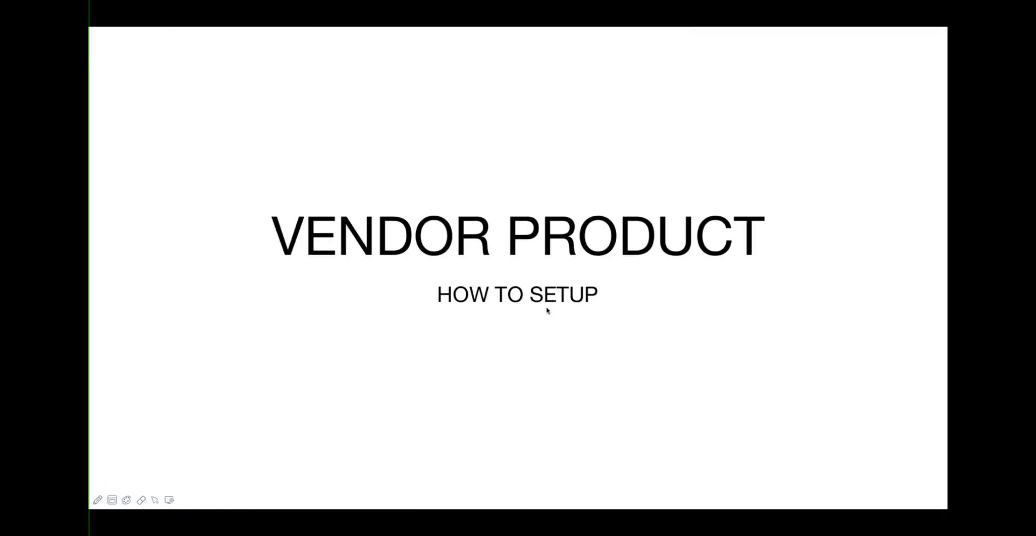
left_click(547, 311)
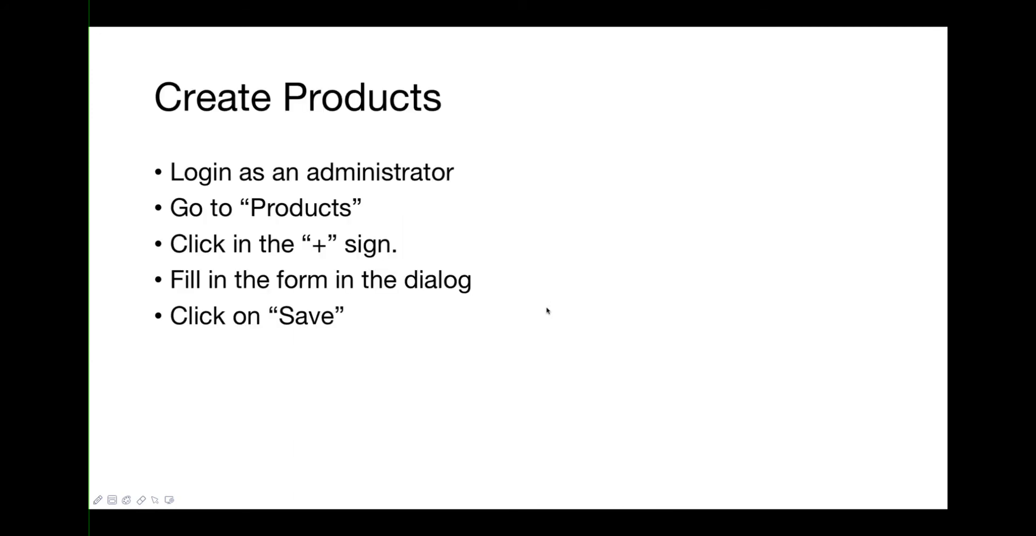
key("Left")
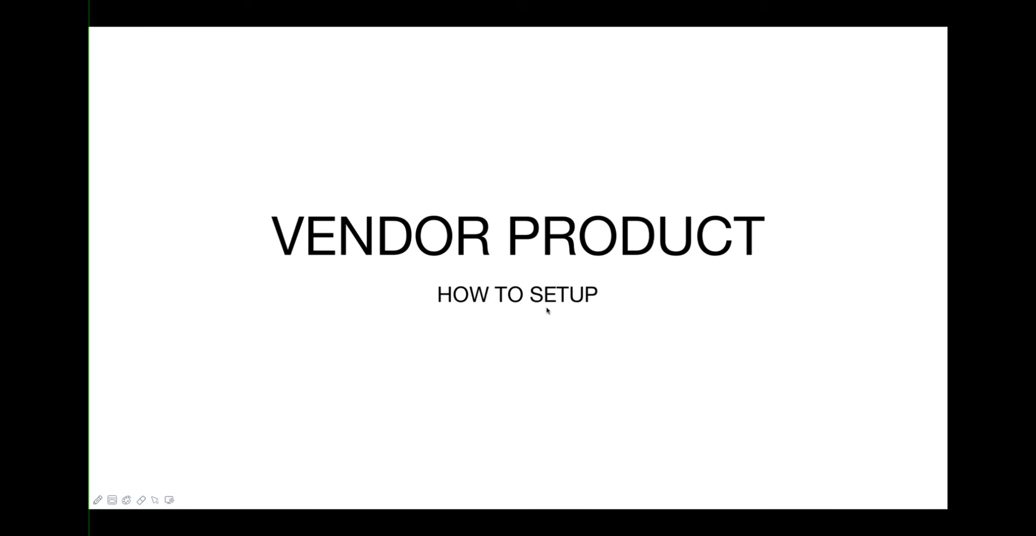
left_click(547, 311)
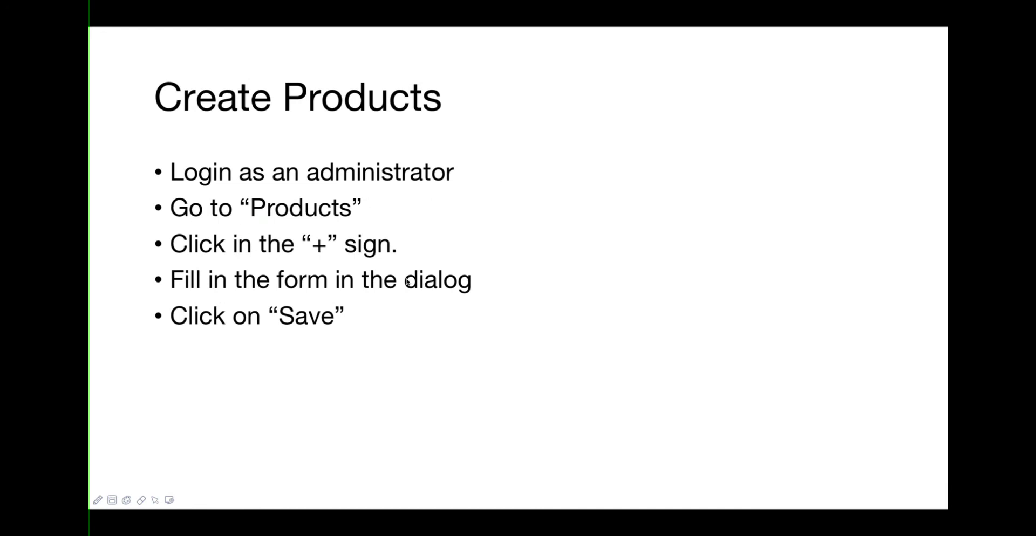
key("super+Tab")
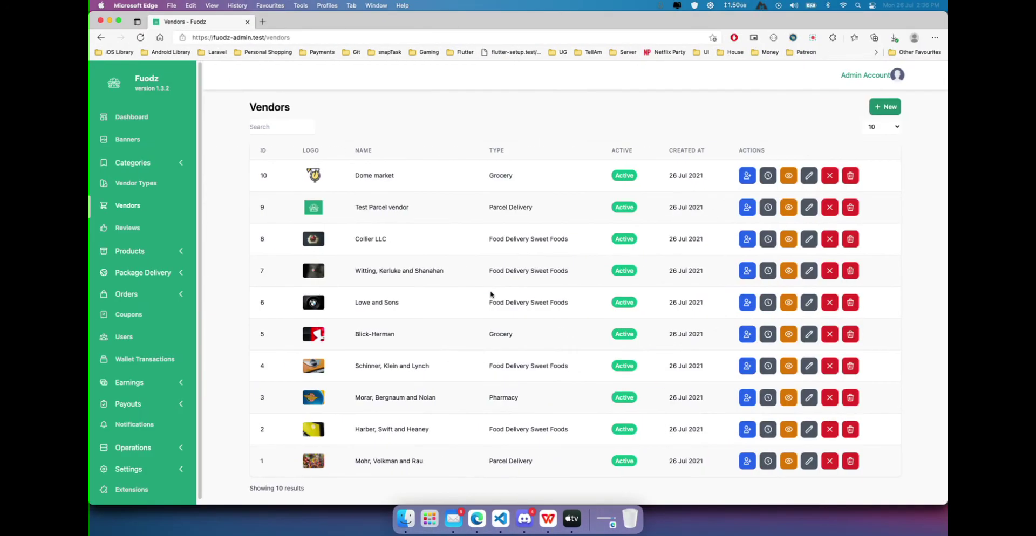
Log out of the admin account and sign in with the new manager's e-mail and password.
left_click(875, 74)
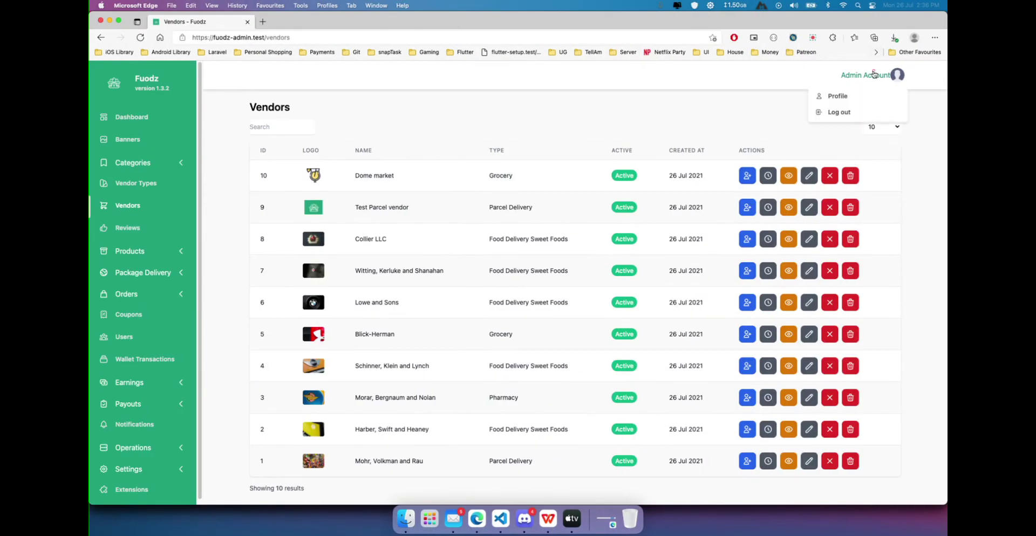
left_click(857, 110)
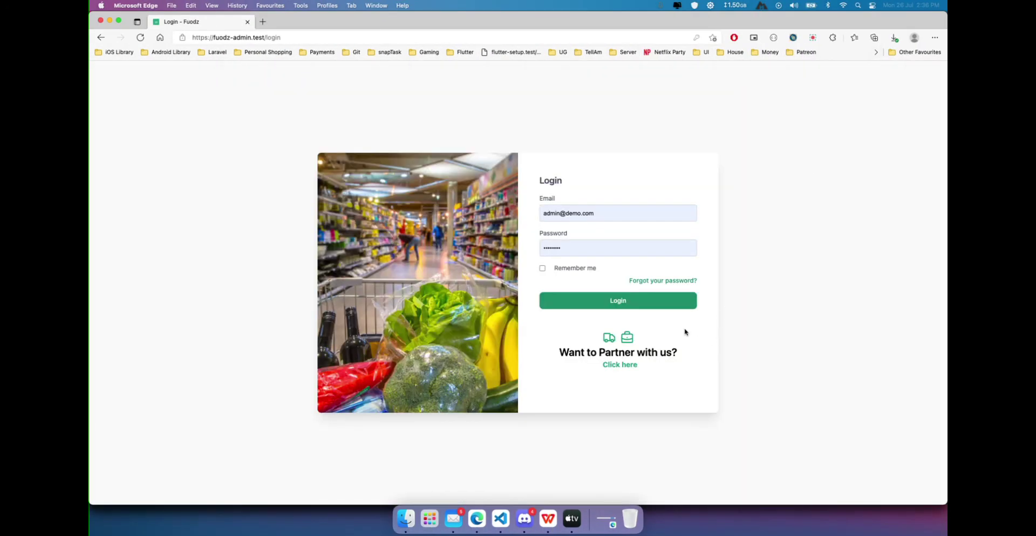
left_click(608, 213)
key("super+a")
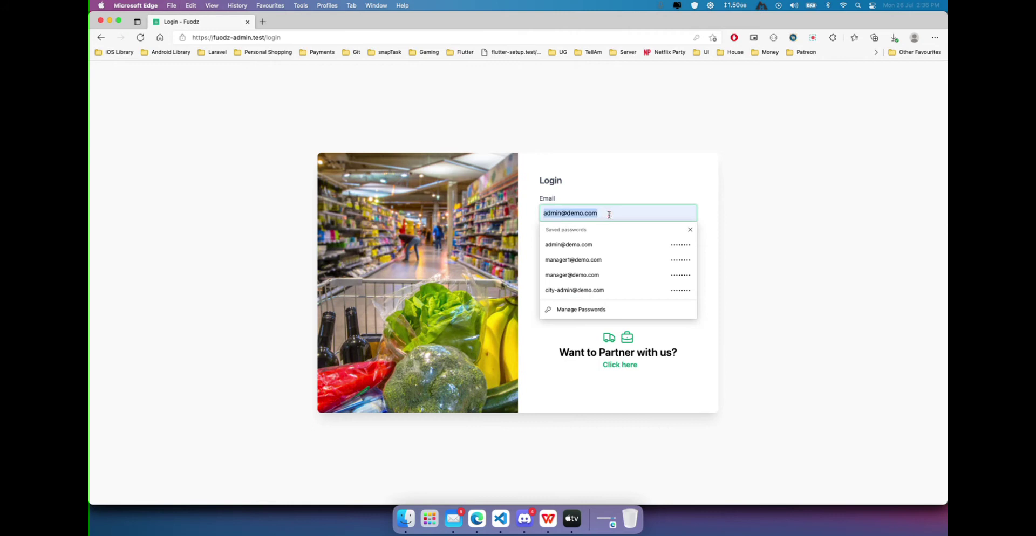
type("manager")
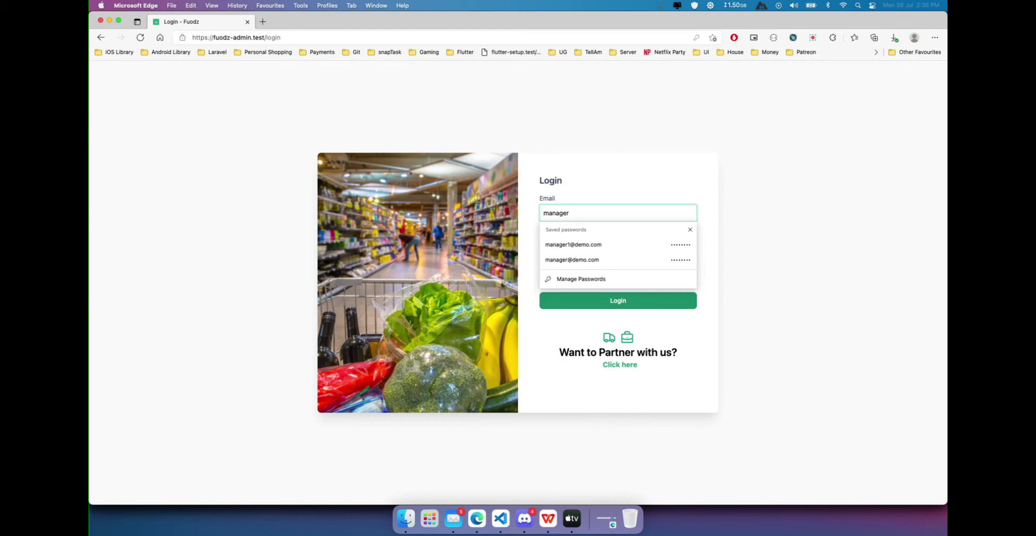
type("2@demo")
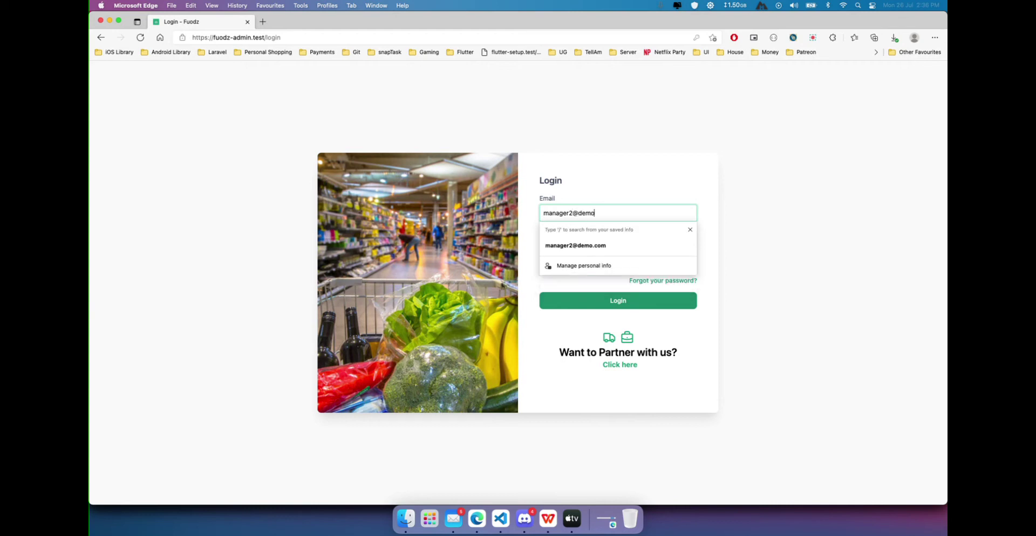
type(".com")
left_click(742, 218)
left_click(606, 248)
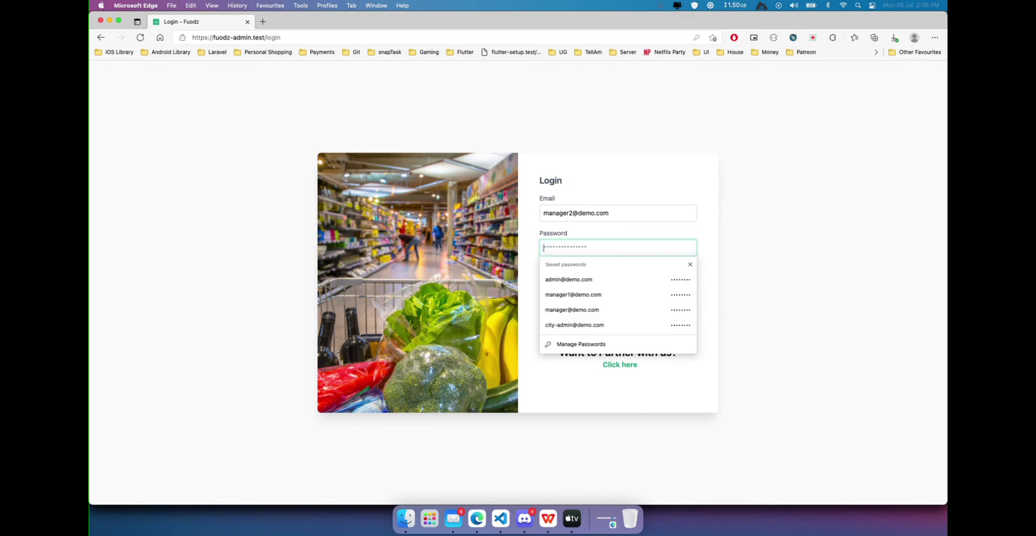
type("pa")
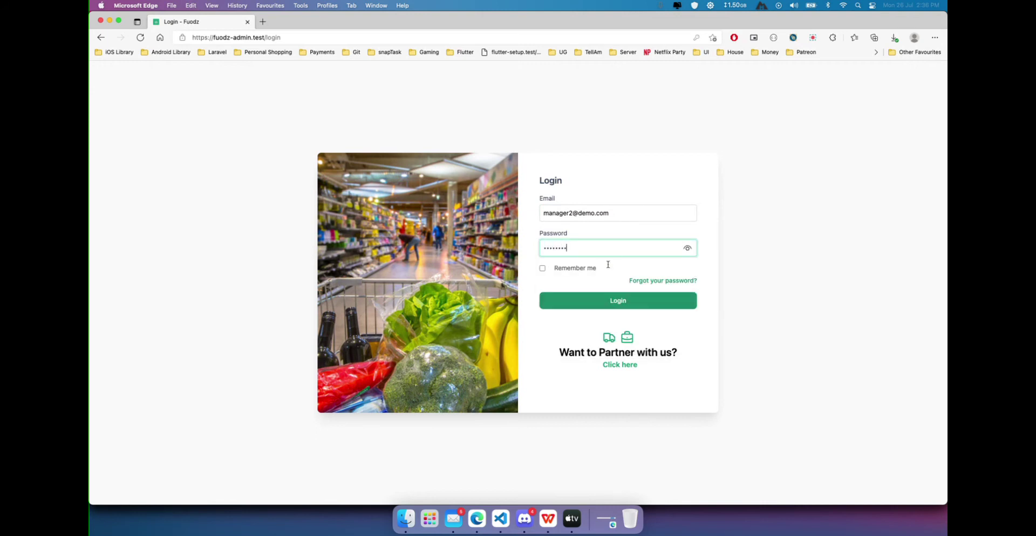
left_click(617, 302)
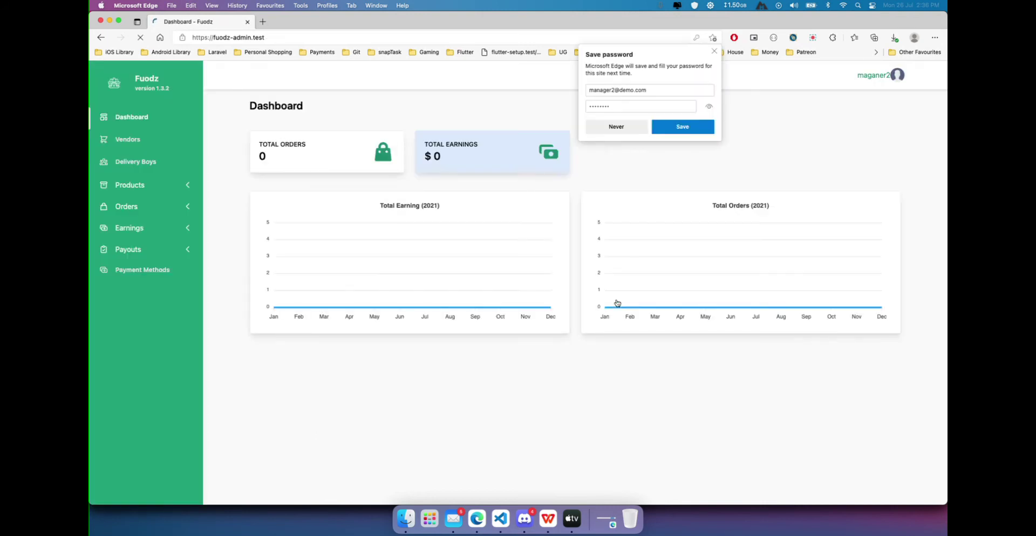
Dismiss the save-password offer and open the Products list from the expanded Products section.
left_click(712, 53)
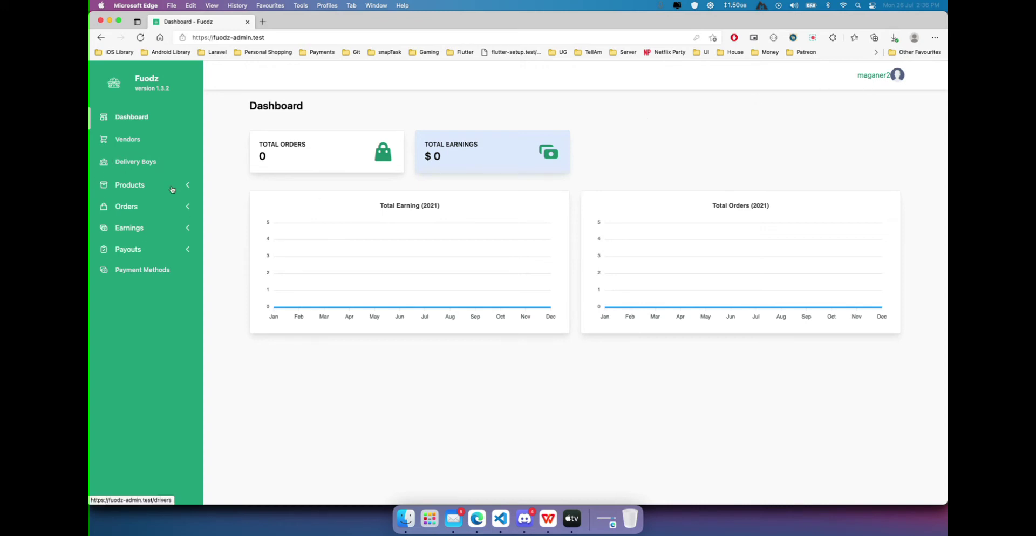
left_click(125, 188)
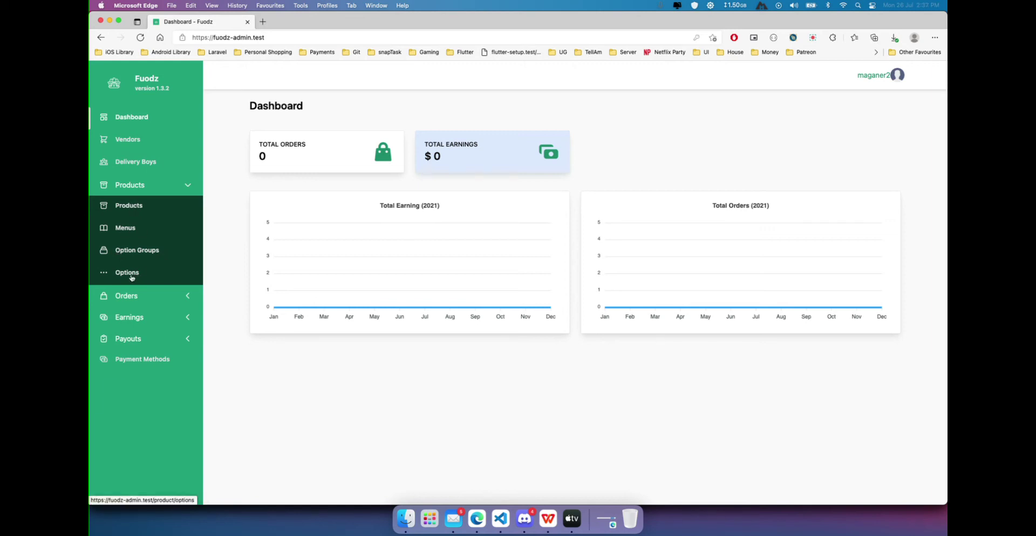
left_click(131, 208)
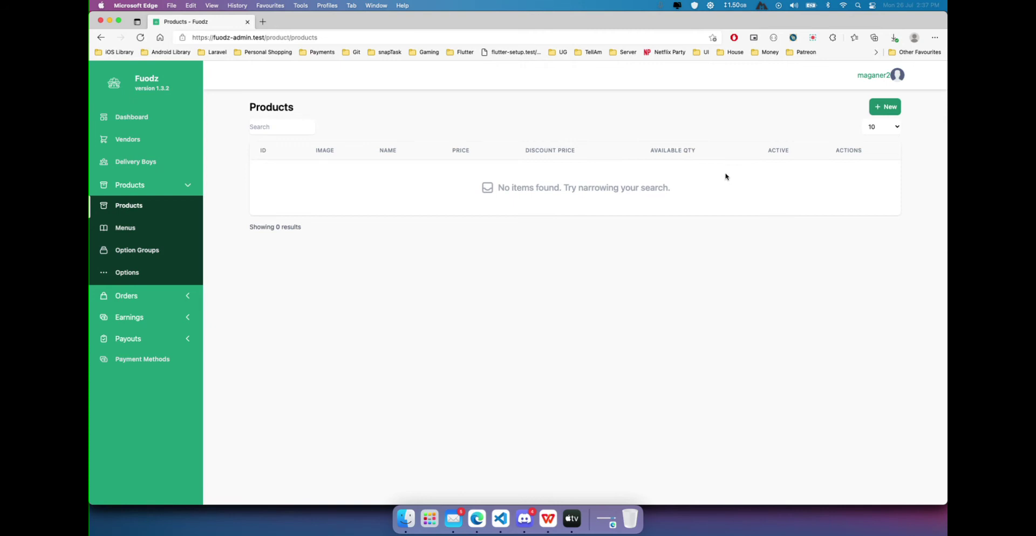
Start a new product with Dome market selected as its vendor.
left_click(888, 107)
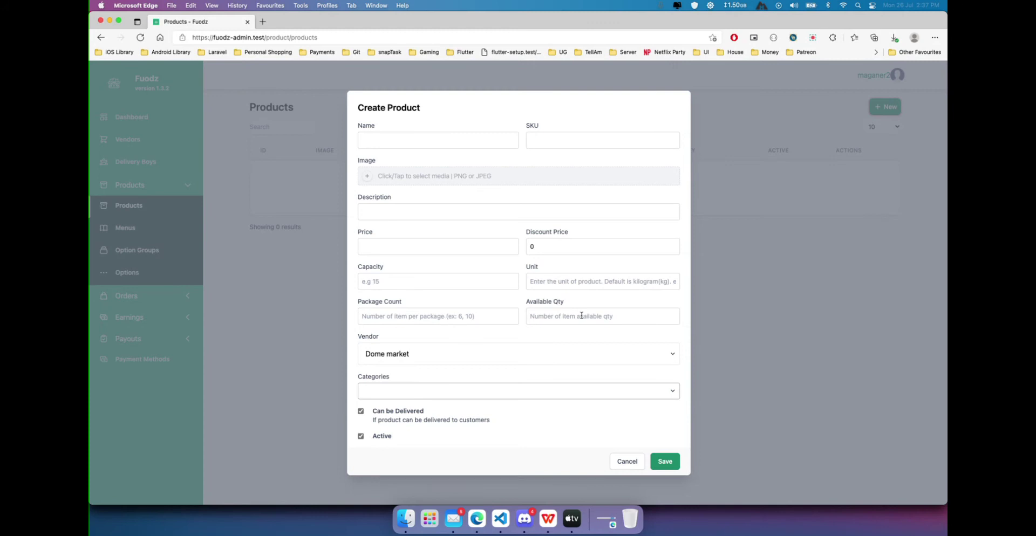
left_click(398, 362)
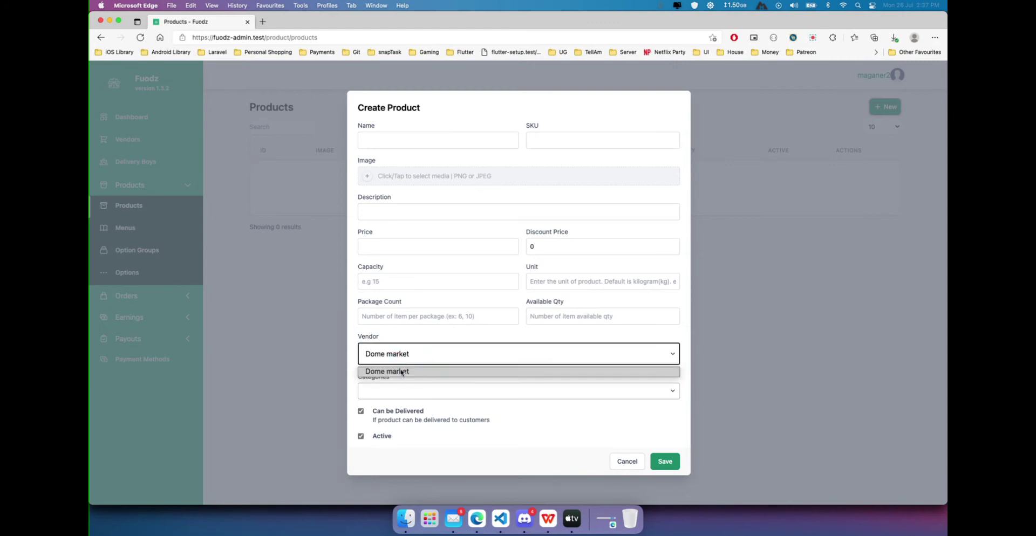
left_click(401, 372)
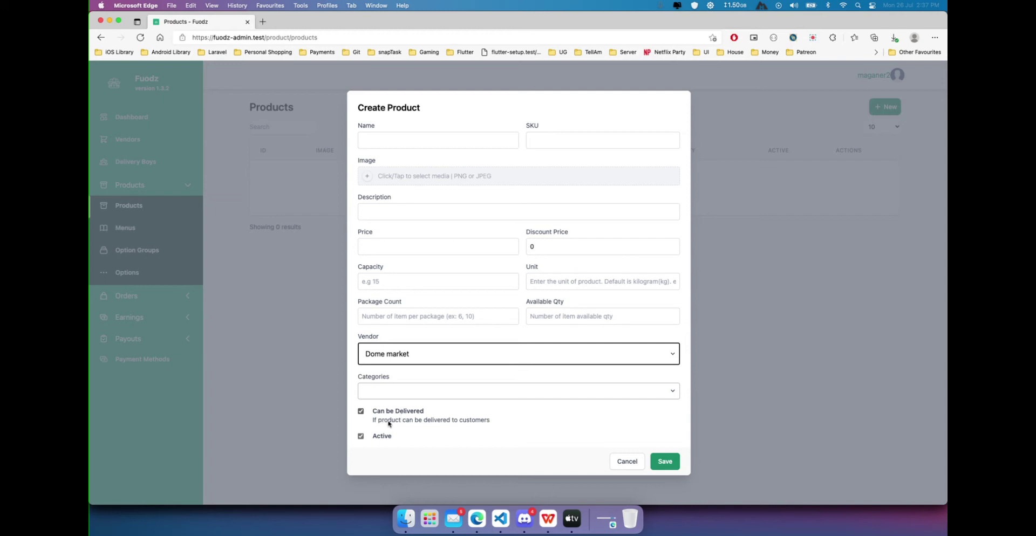
left_click(451, 143)
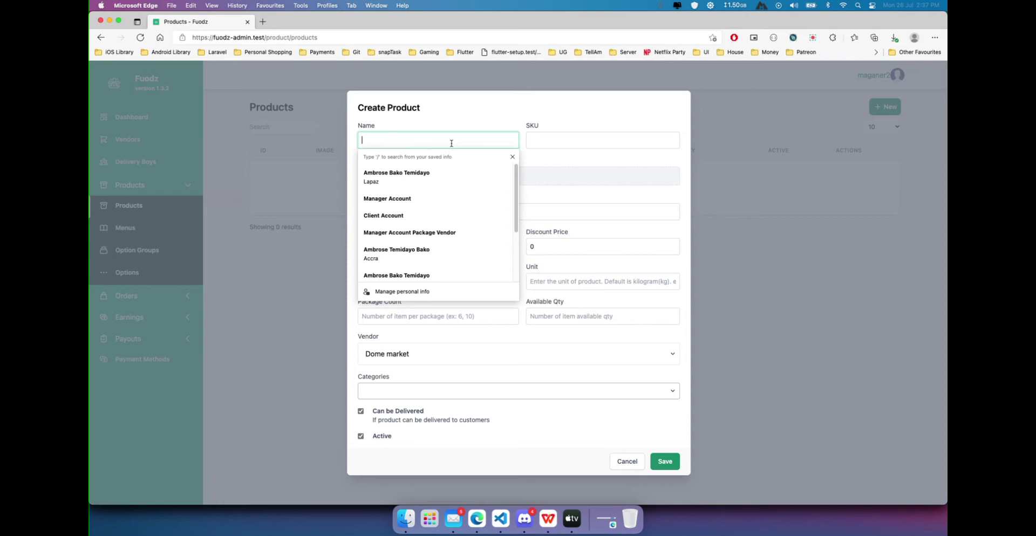
Name the product Milk and attach quentao.png as its image.
type("Milk")
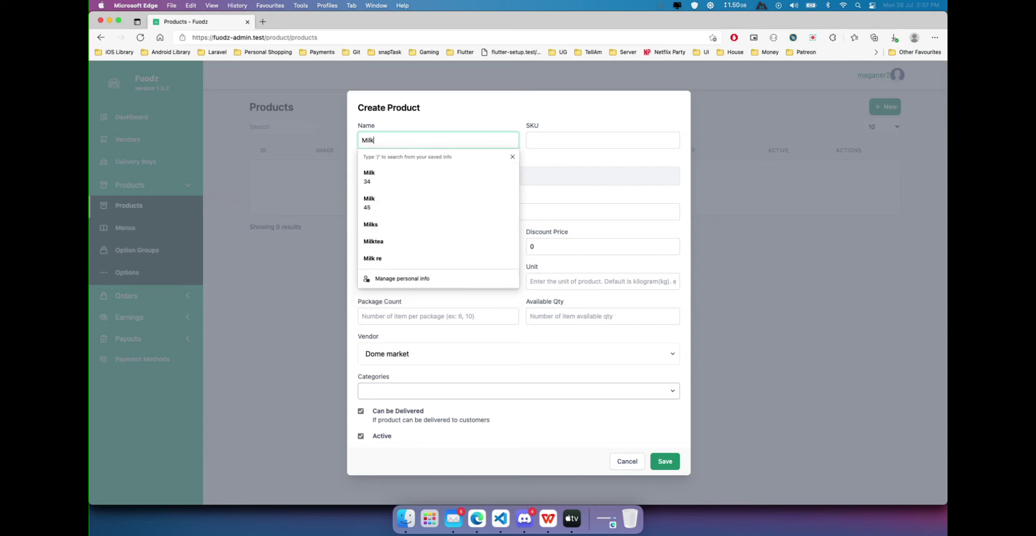
key("Tab")
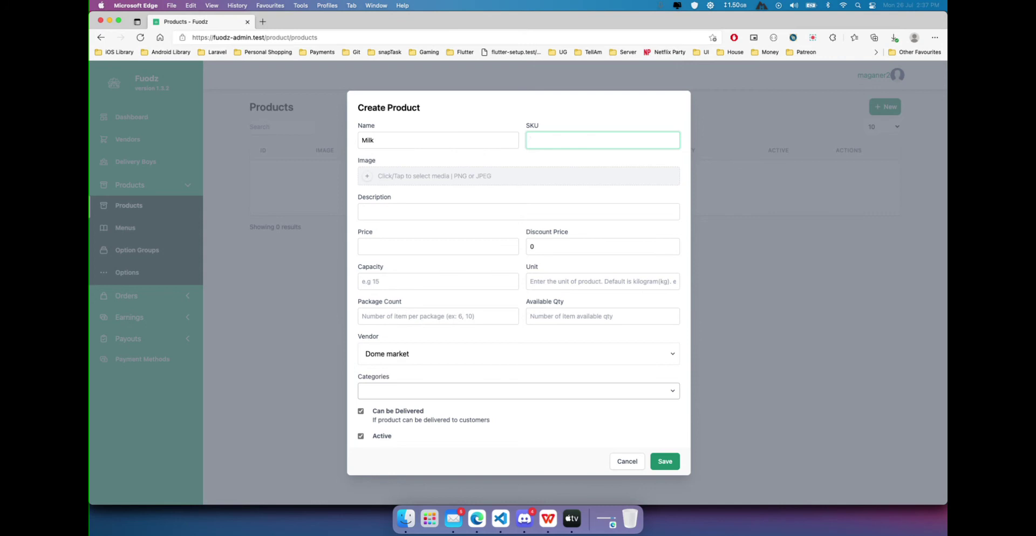
left_click(391, 181)
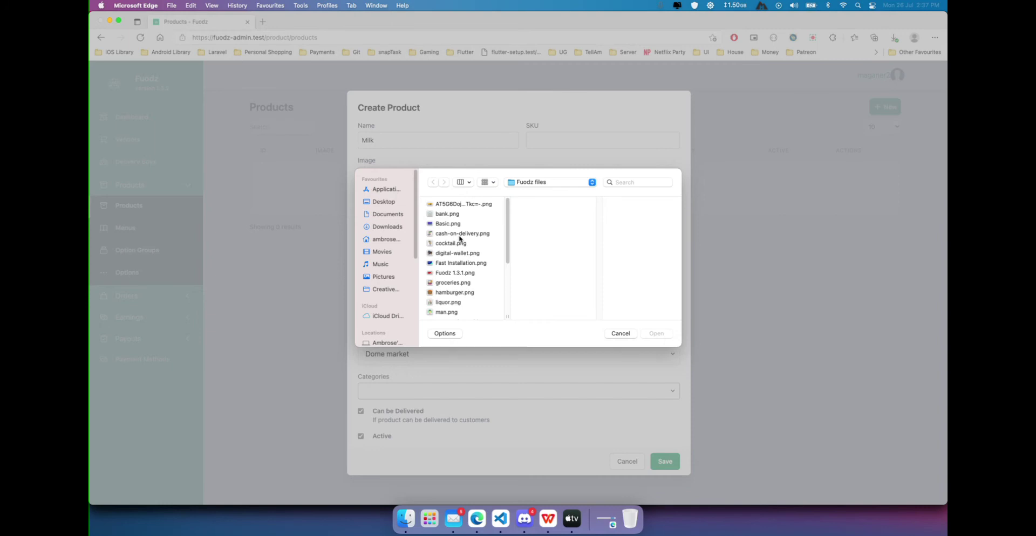
left_click(448, 303)
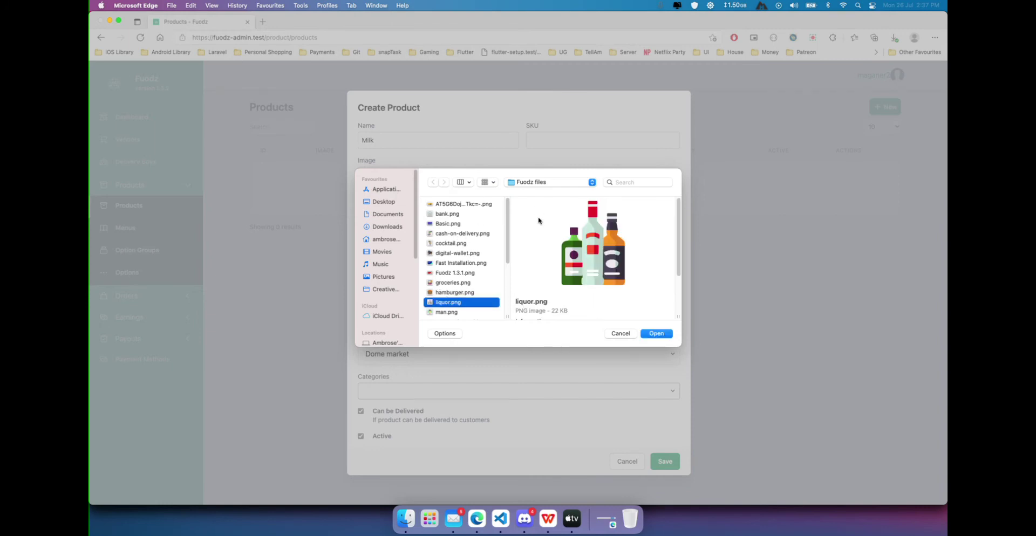
scroll(466, 265, "down", 5)
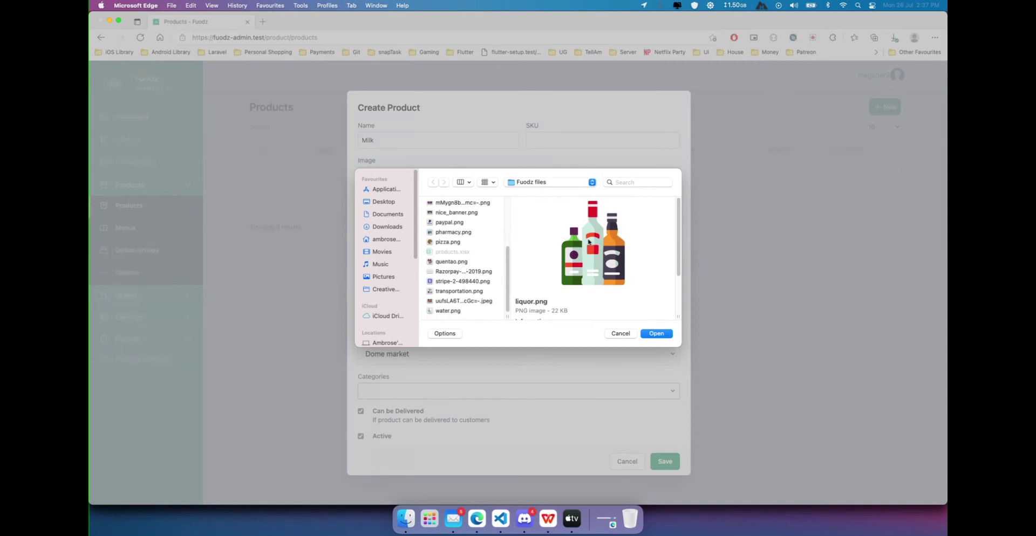
left_click(453, 263)
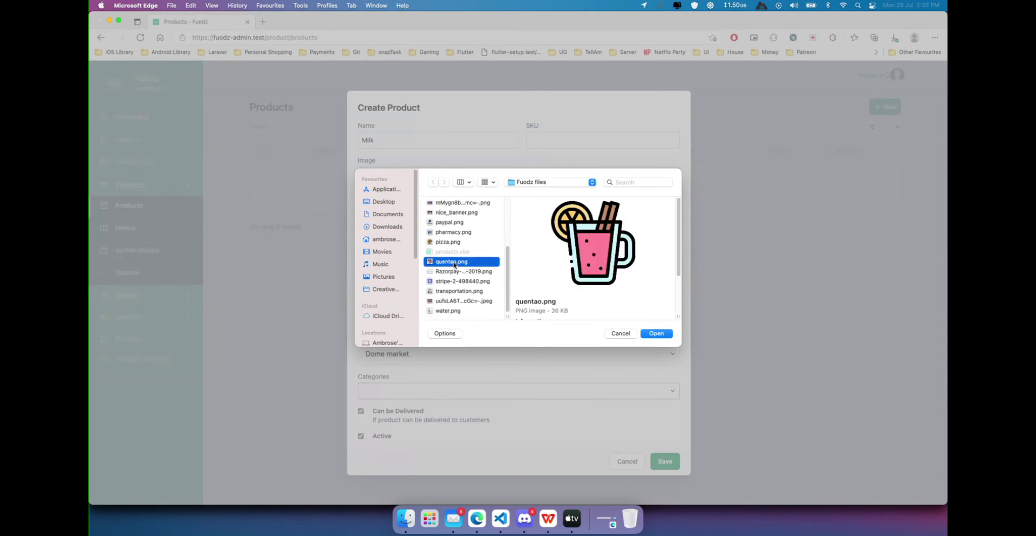
left_click(656, 334)
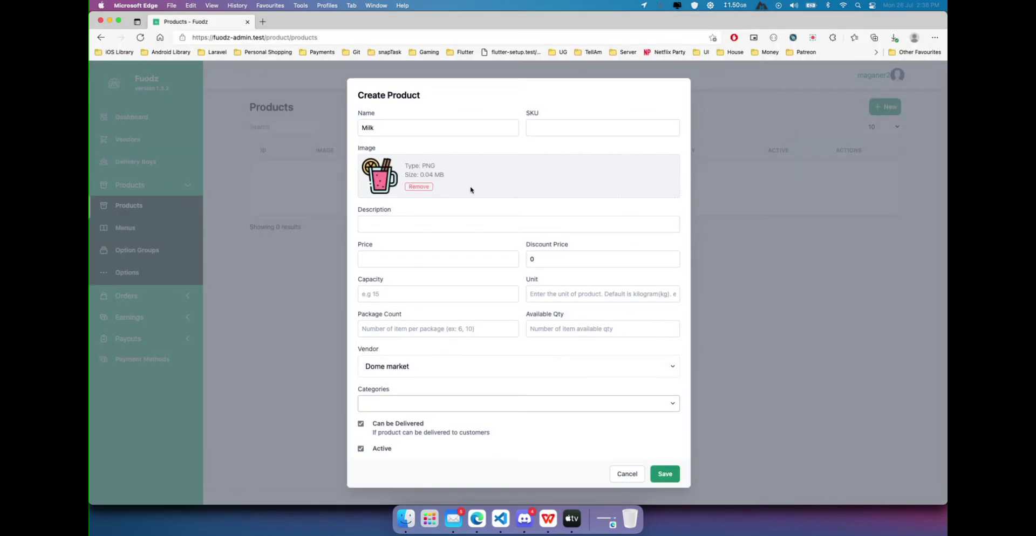
Set the product description to 'Sweet drink'.
left_click(387, 227)
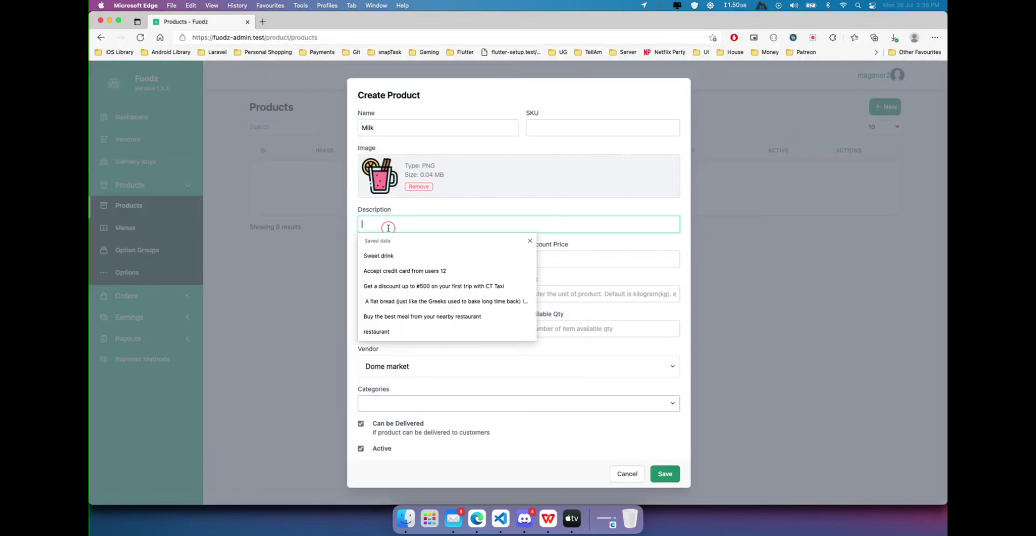
left_click(402, 270)
triple_click(485, 222)
type("Sweet drink")
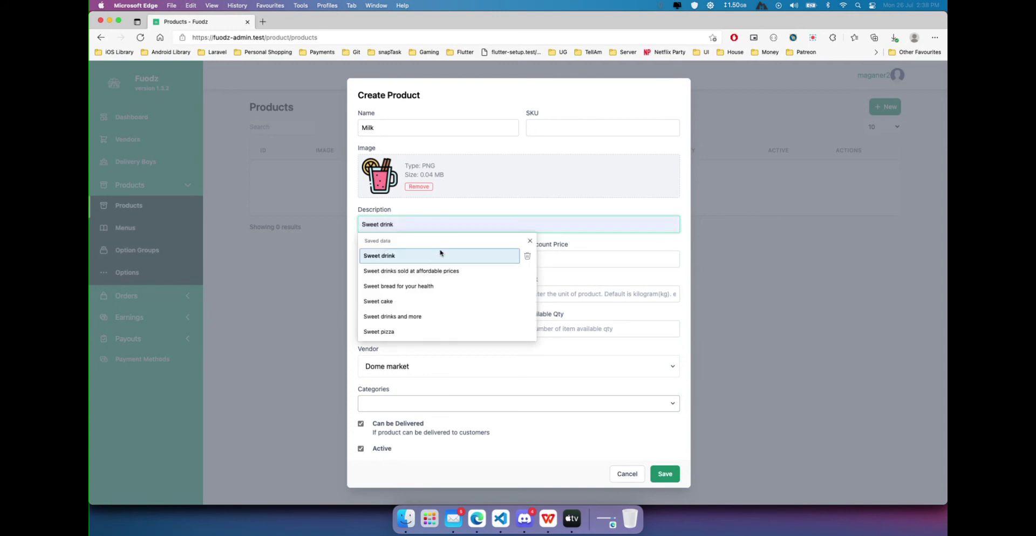
left_click(426, 257)
Enter 12 as the product price.
left_click(400, 257)
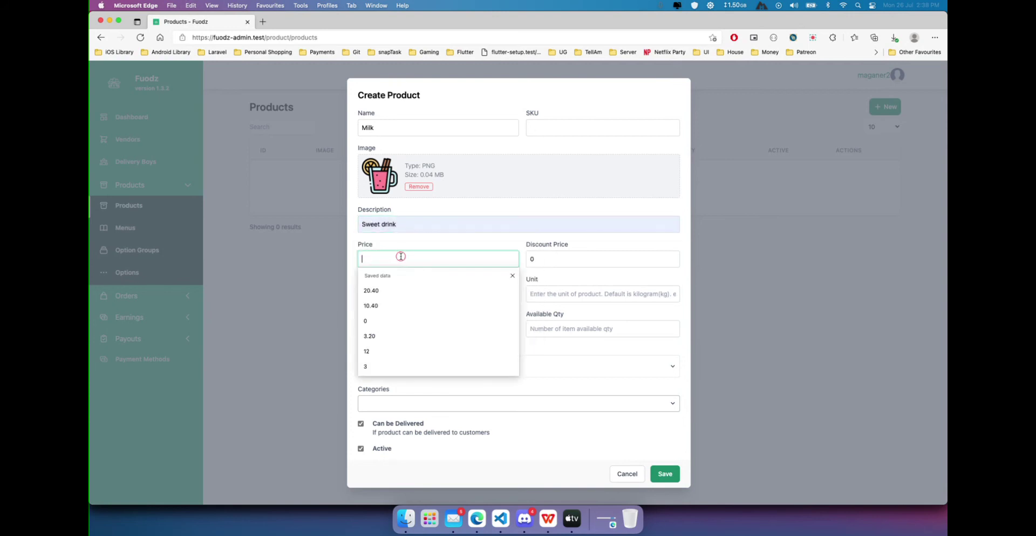
type("10")
key("BackSpace")
key("BackSpace")
type("2")
key("BackSpace")
type("12")
left_click(510, 241)
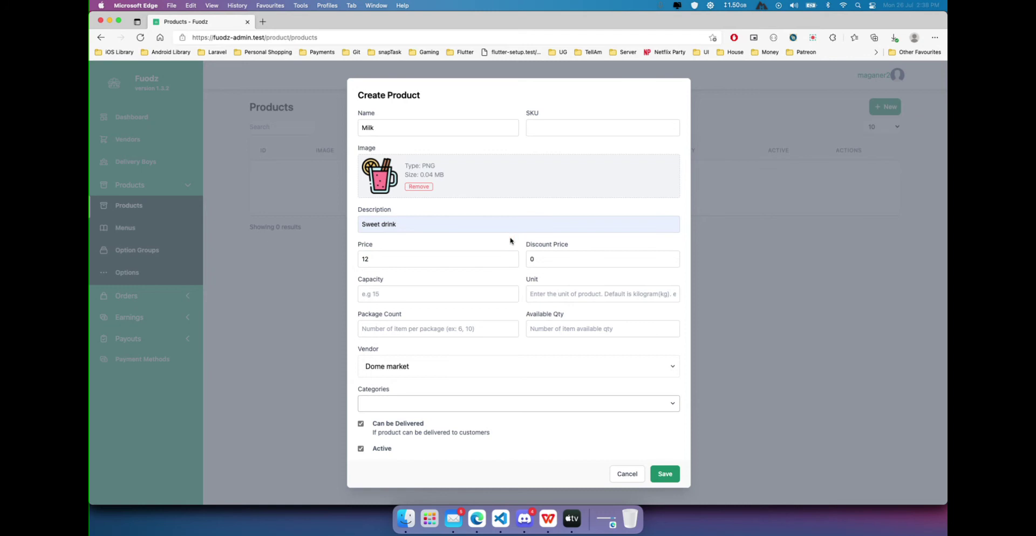
left_click(476, 262)
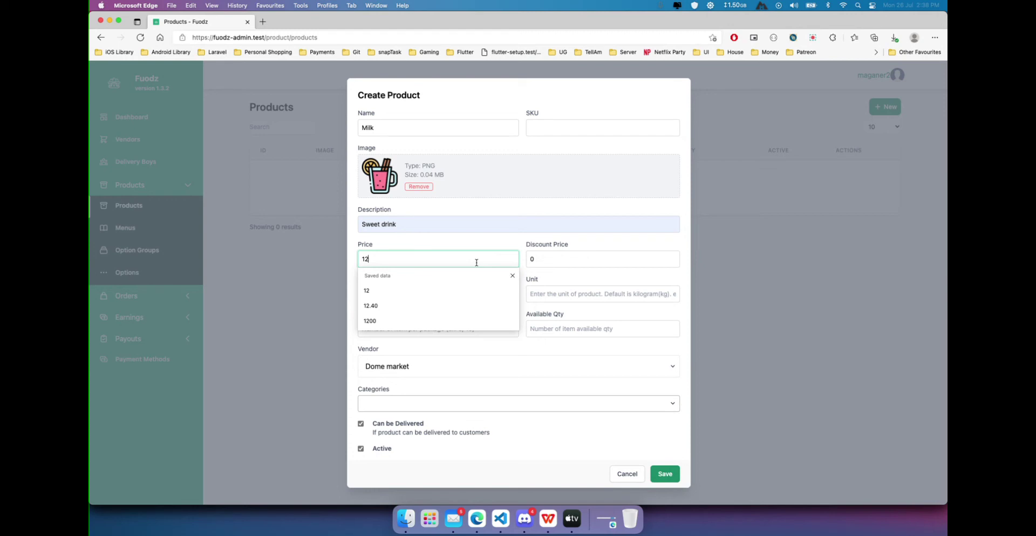
key("Escape")
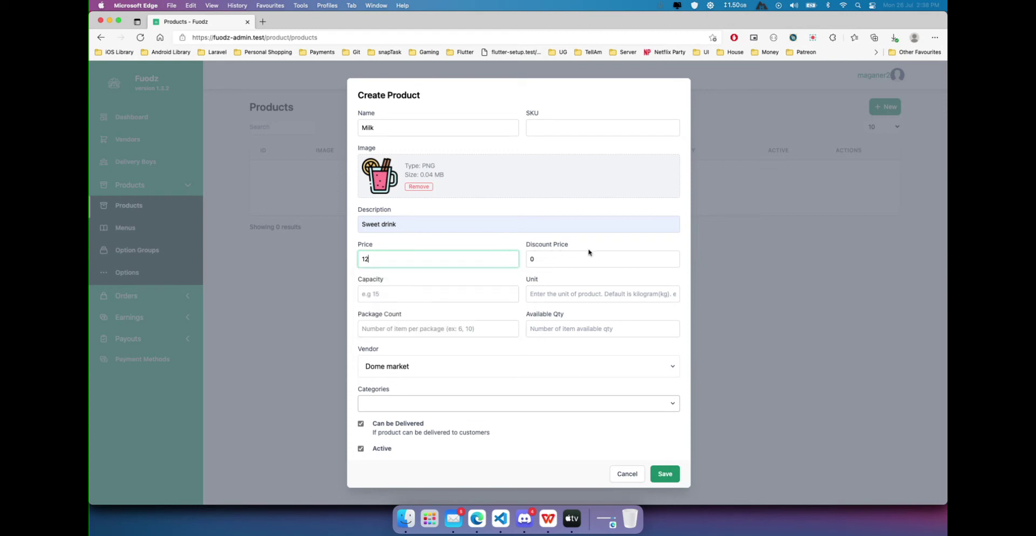
Try 10 as the discount price, then revert it to 0.
left_click(549, 261)
key("BackSpace")
type("10")
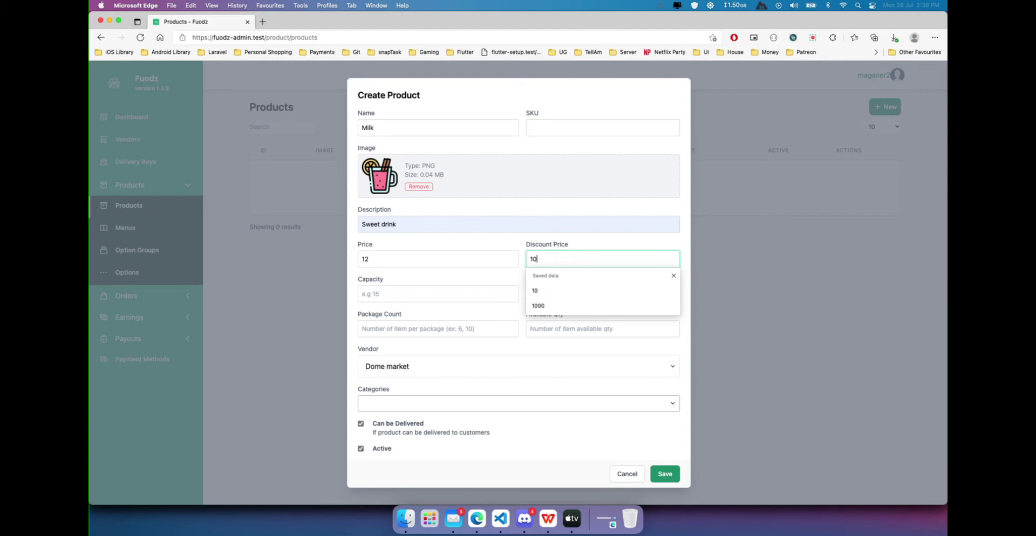
left_click(447, 260)
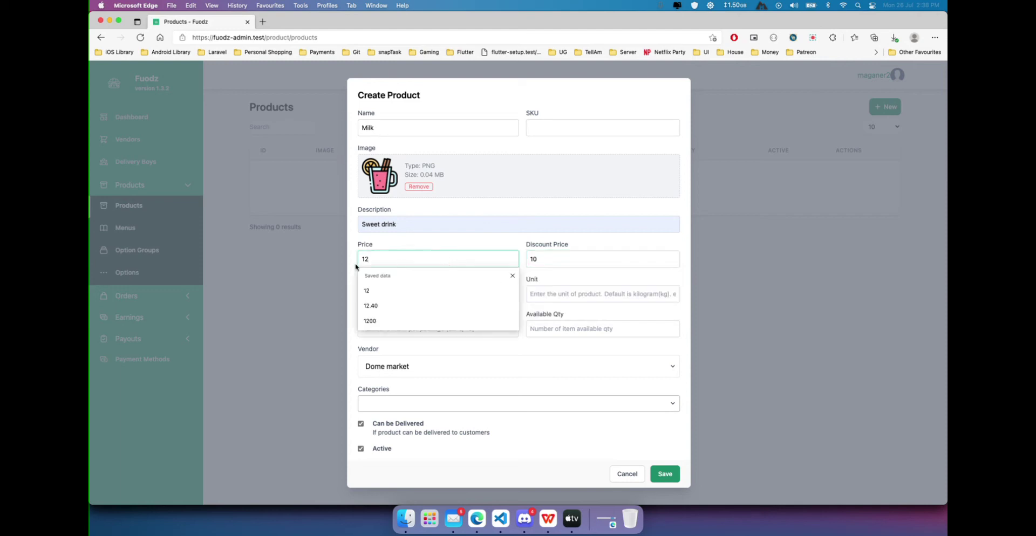
left_click(531, 259)
key("Escape")
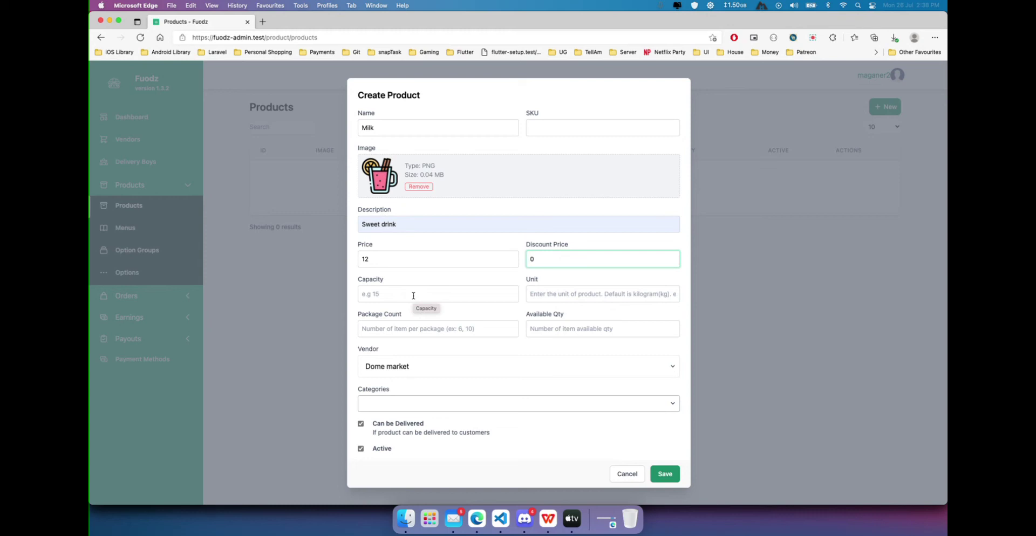
left_click(418, 125)
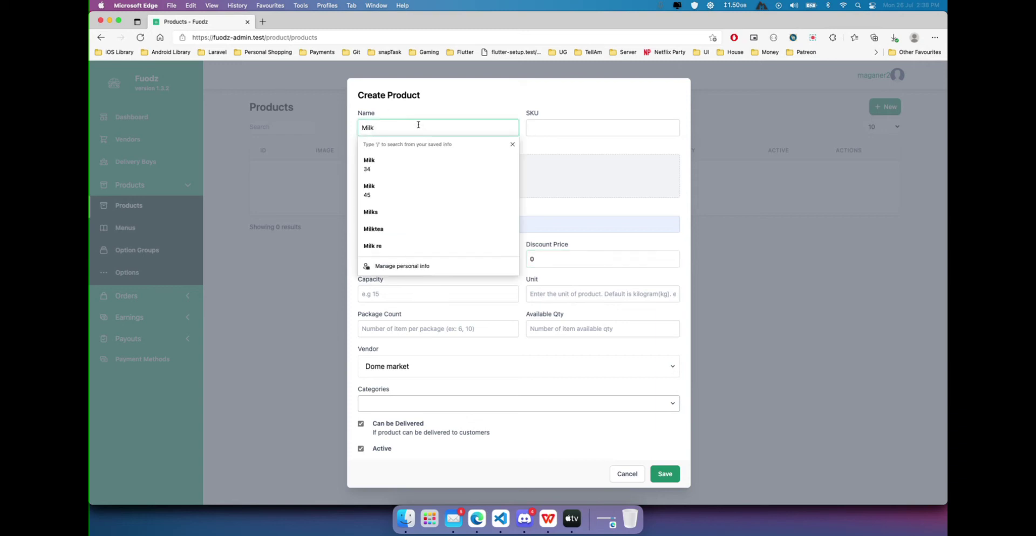
Rename the product to Milk(box), with capacity 5 and unit '2-in-1 box'.
type("()box")
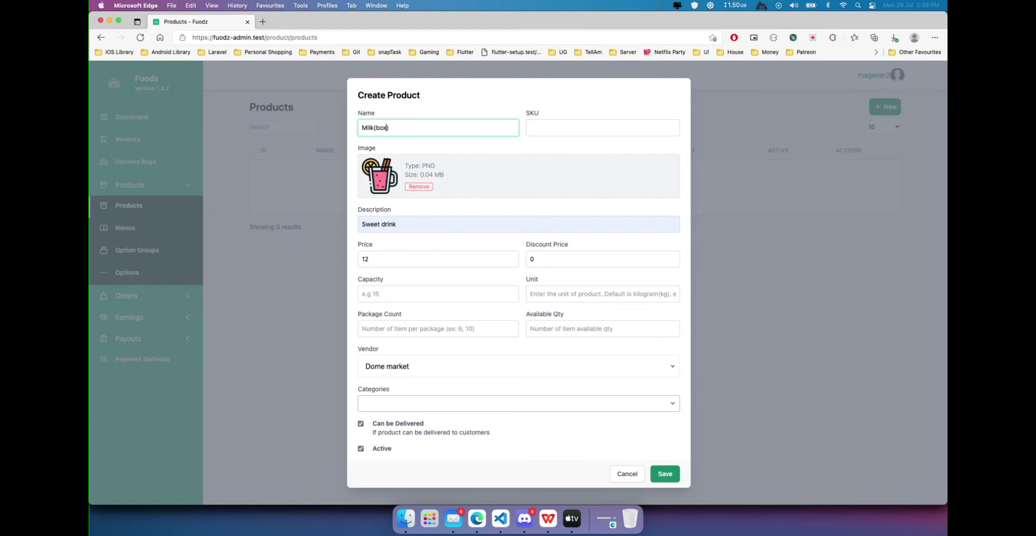
left_click(409, 292)
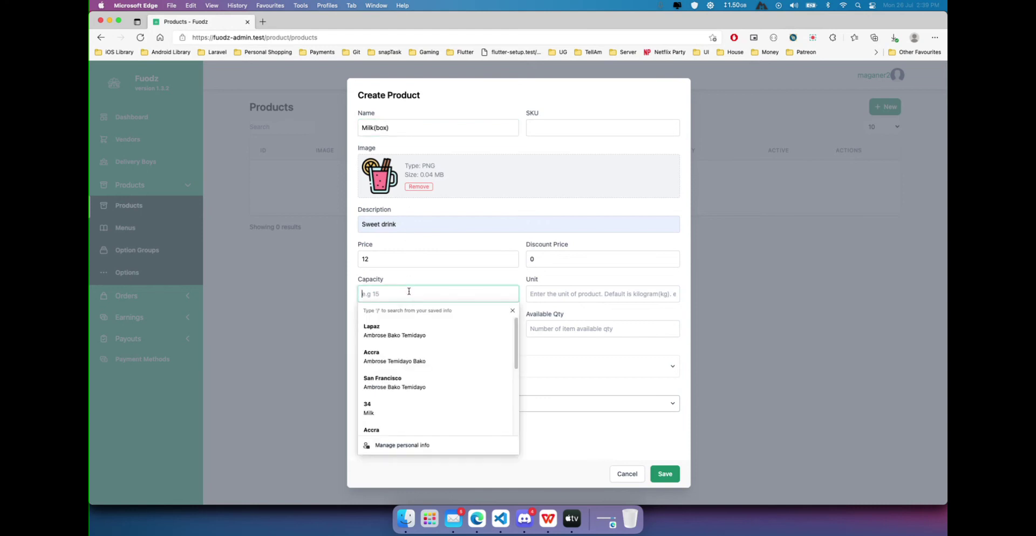
type("12")
left_click(619, 295)
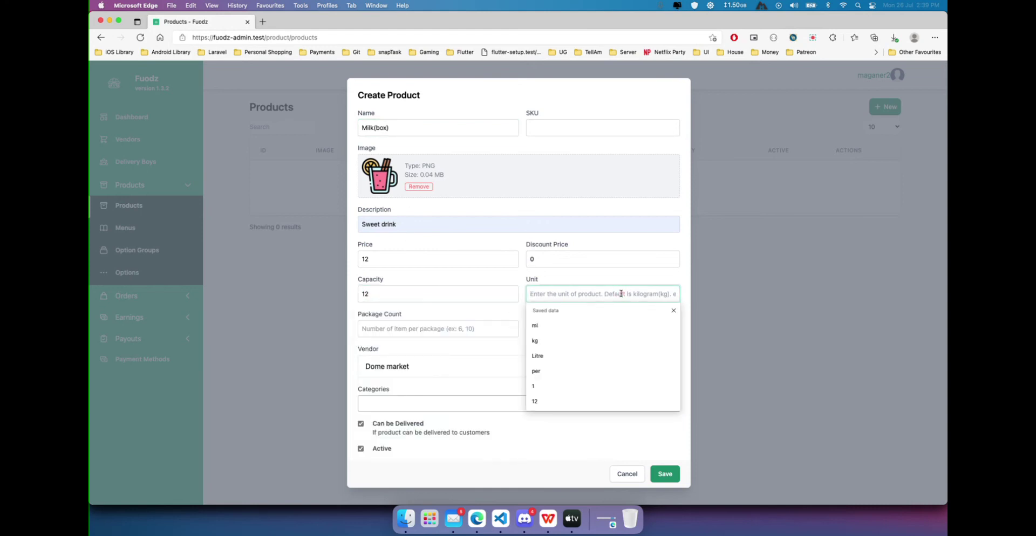
type("dpzen")
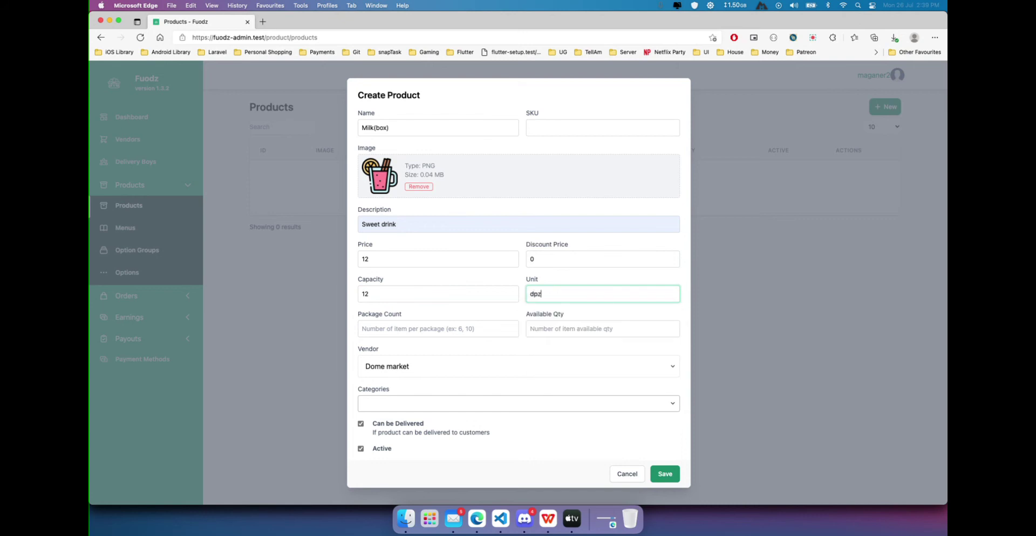
key("BackSpace")
key("BackSpace")
key("BackSpace")
key("BackSpace")
type("ozen")
left_click(402, 297)
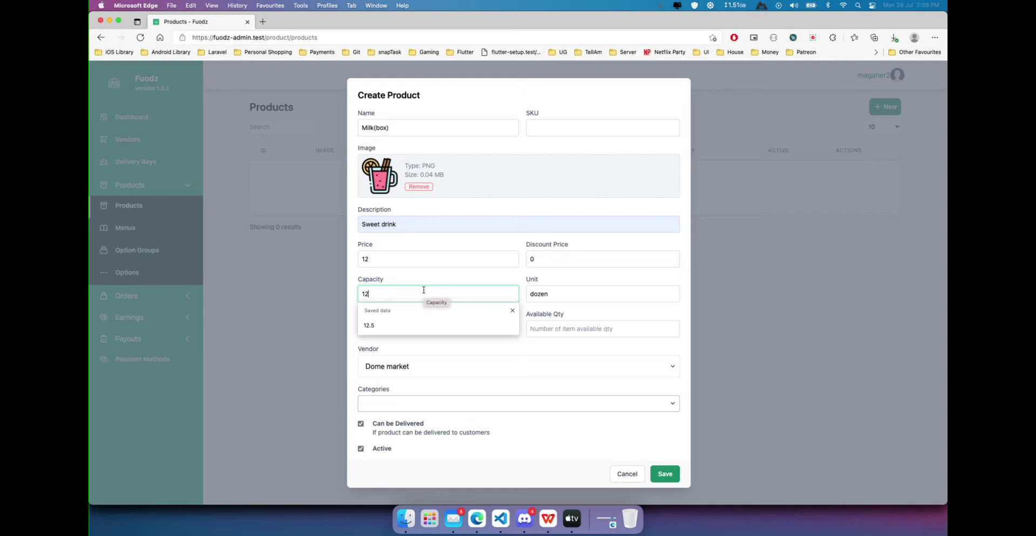
key("BackSpace")
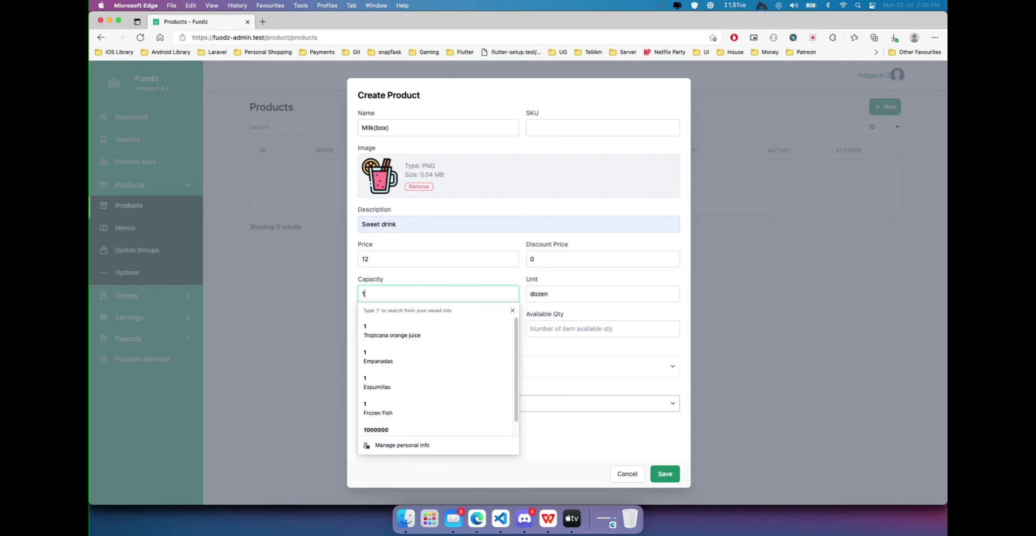
key("BackSpace")
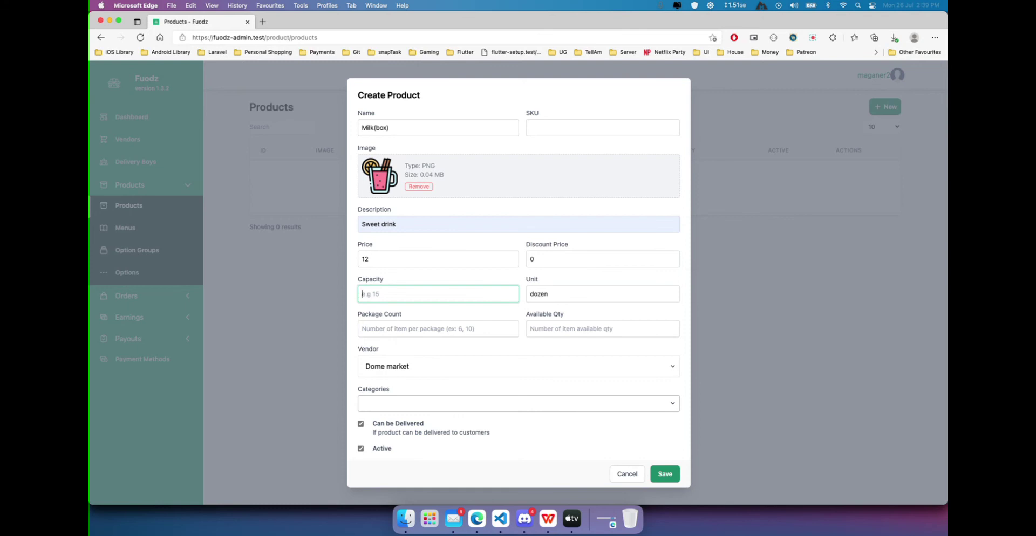
type("5")
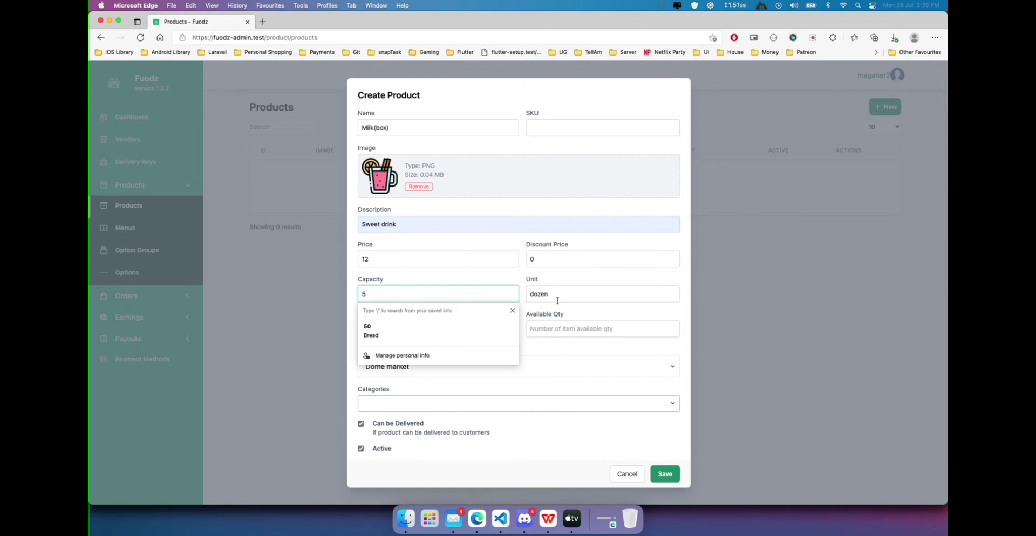
key("Tab")
type("2")
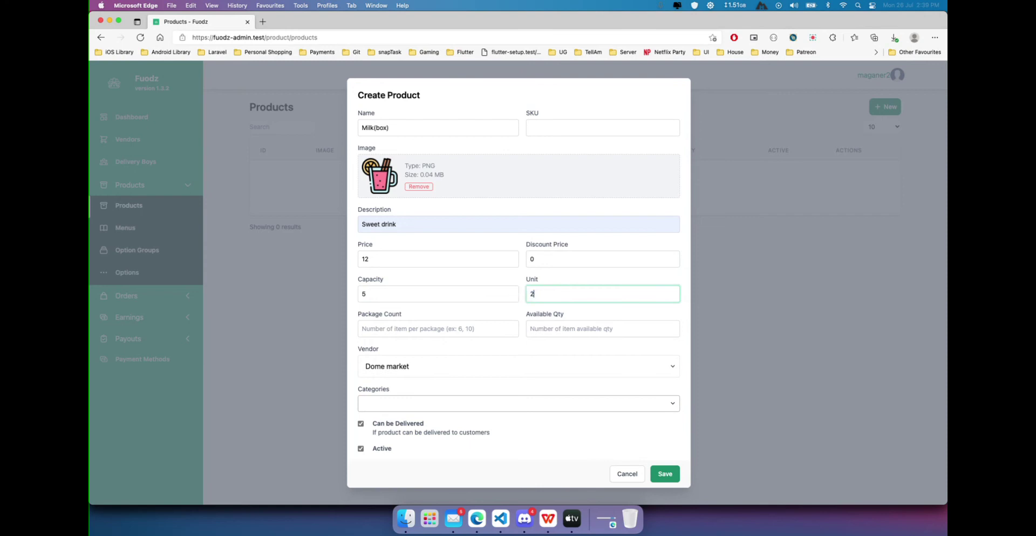
type("-in-1 box")
Enter package count 2 and available quantity 20, mark it deliverable, and save the product.
left_click(383, 317)
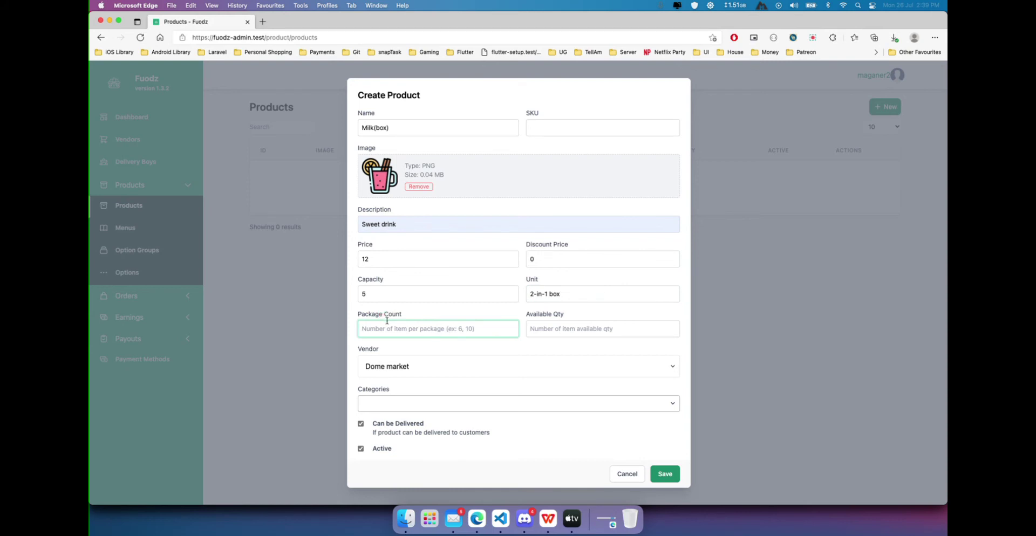
left_click(391, 325)
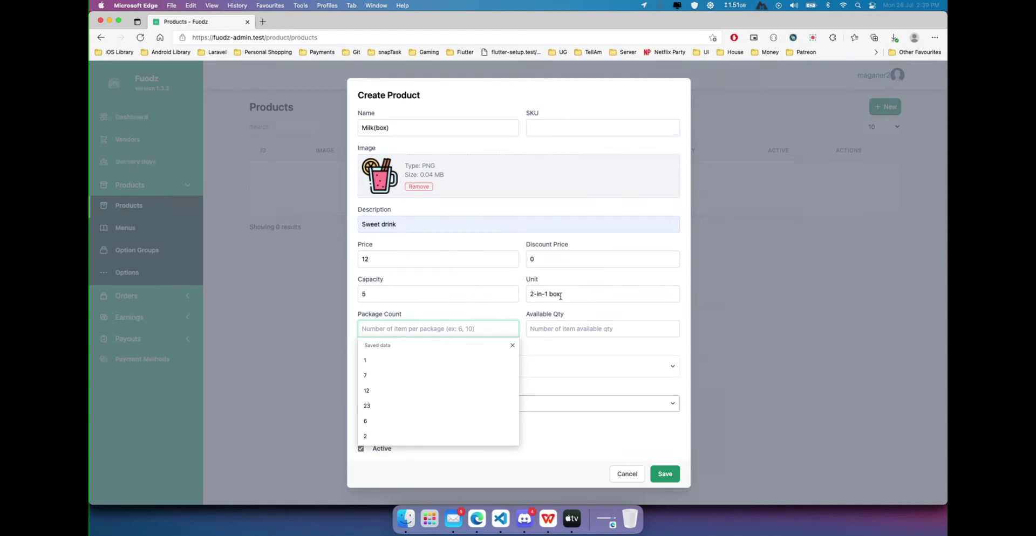
type("2")
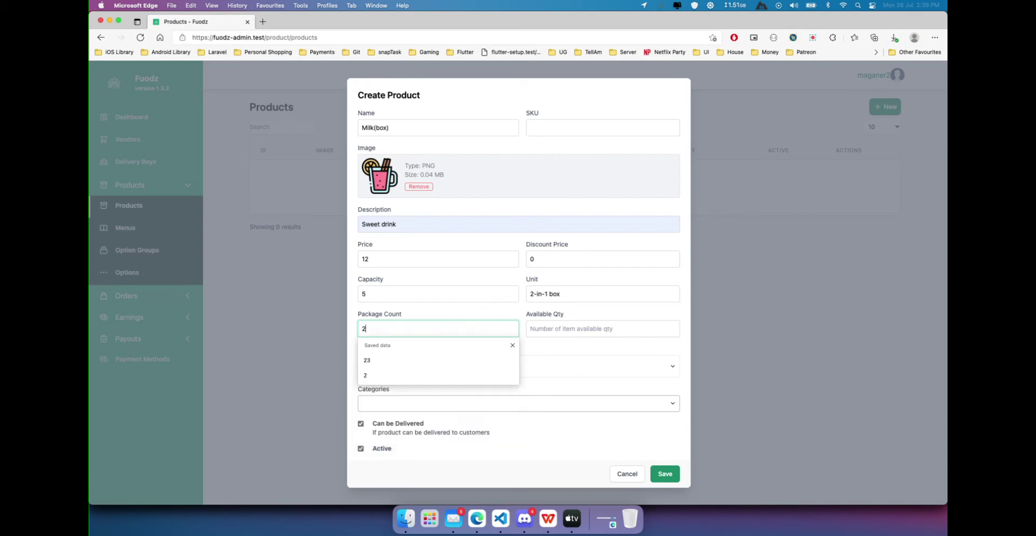
left_click(589, 330)
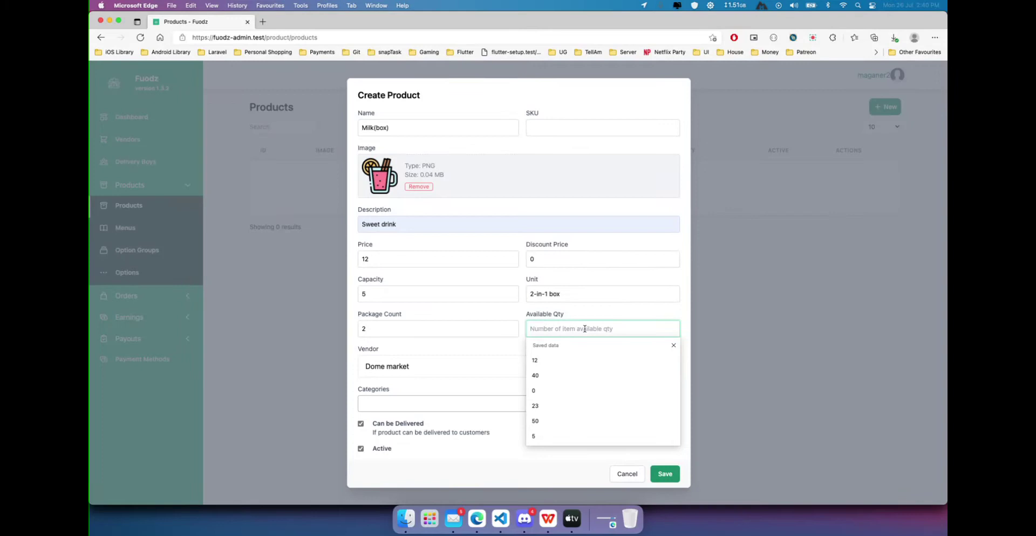
type("20")
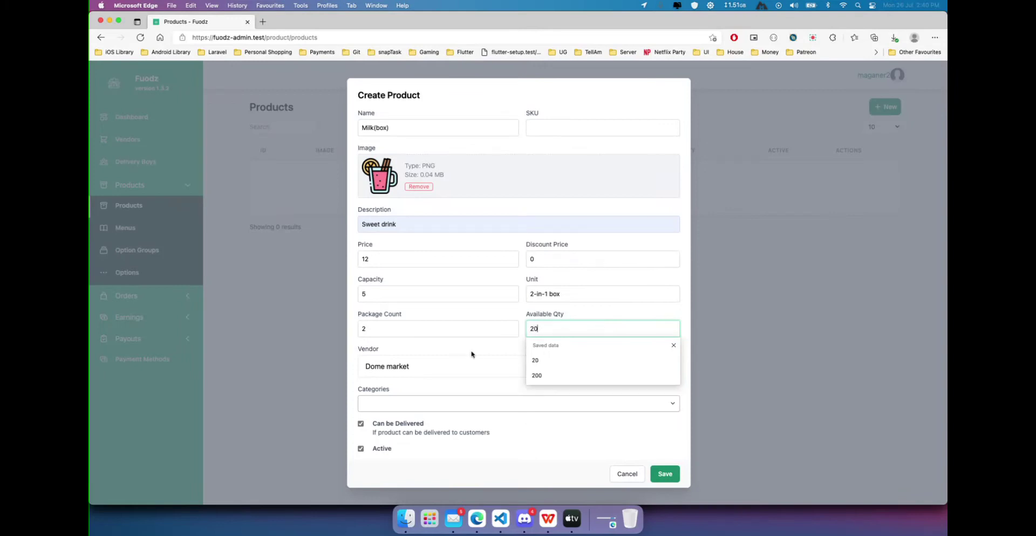
left_click(465, 404)
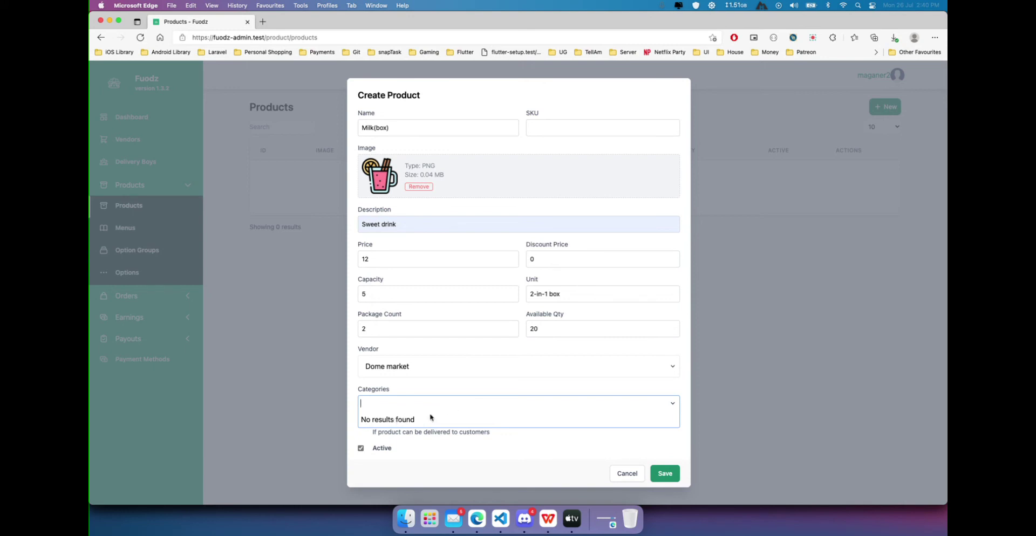
left_click(454, 435)
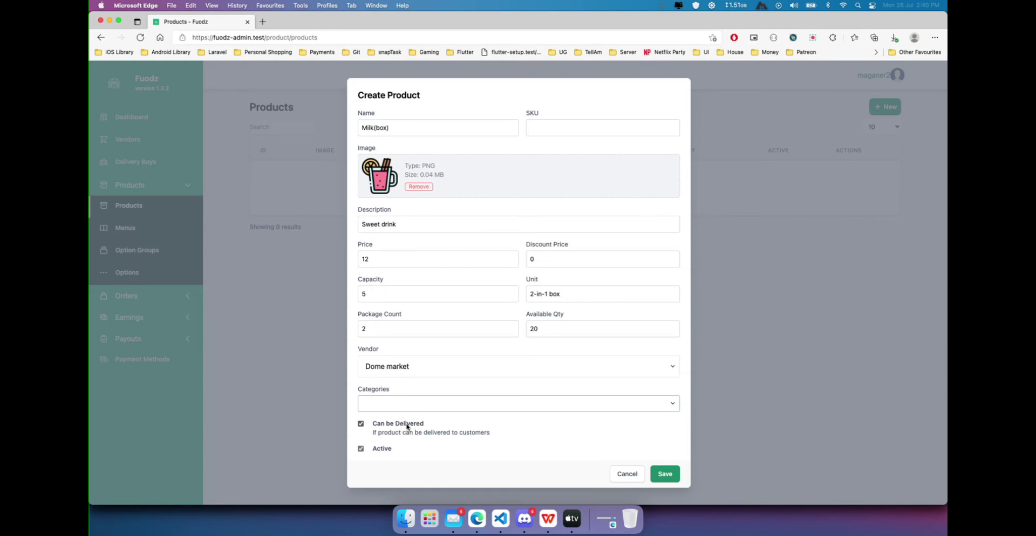
left_click(407, 426)
left_click(662, 477)
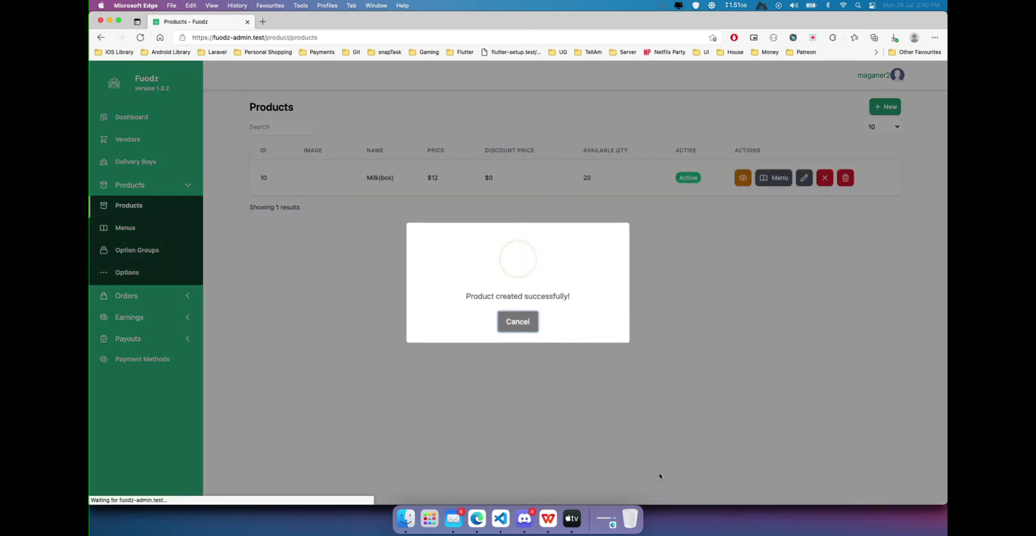
Close the 'Product created successfully!' popup to return to the Products list.
left_click(519, 321)
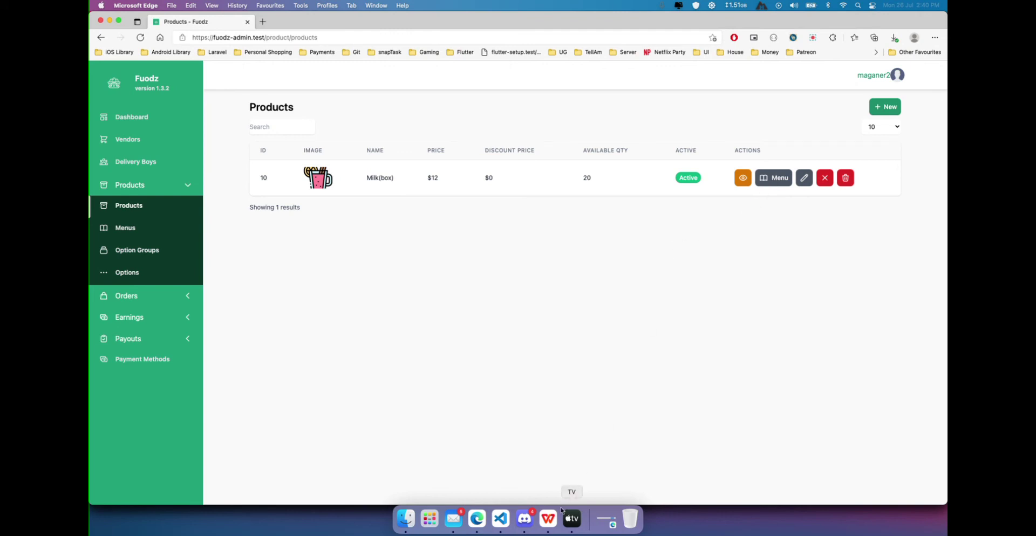
Step back one slide to the vendor pages comparison without and with subcategories.
key("Left")
key("Left")
key("Left")
key("Left")
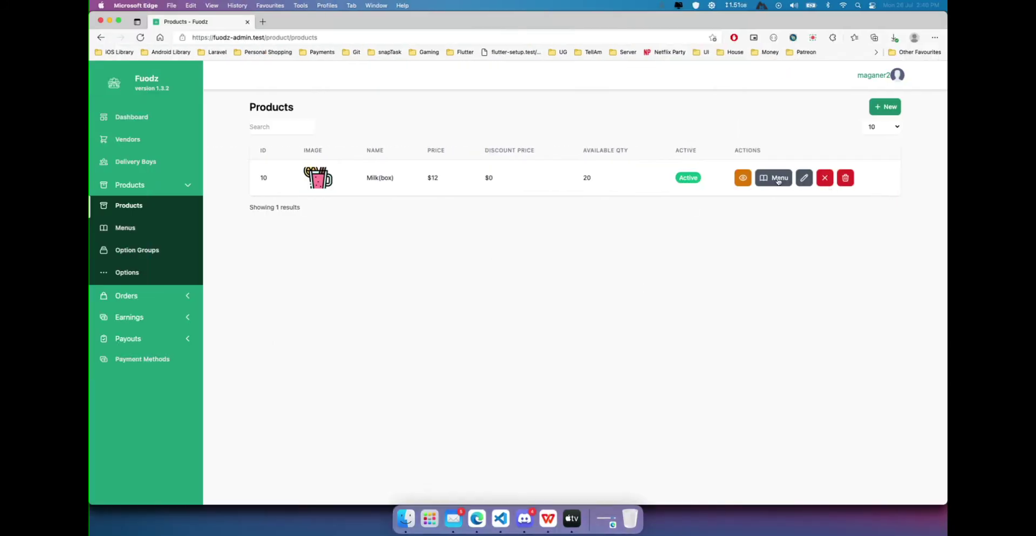
Skip the empty Add to Menus dialog and create a new menu named Beverages.
left_click(778, 182)
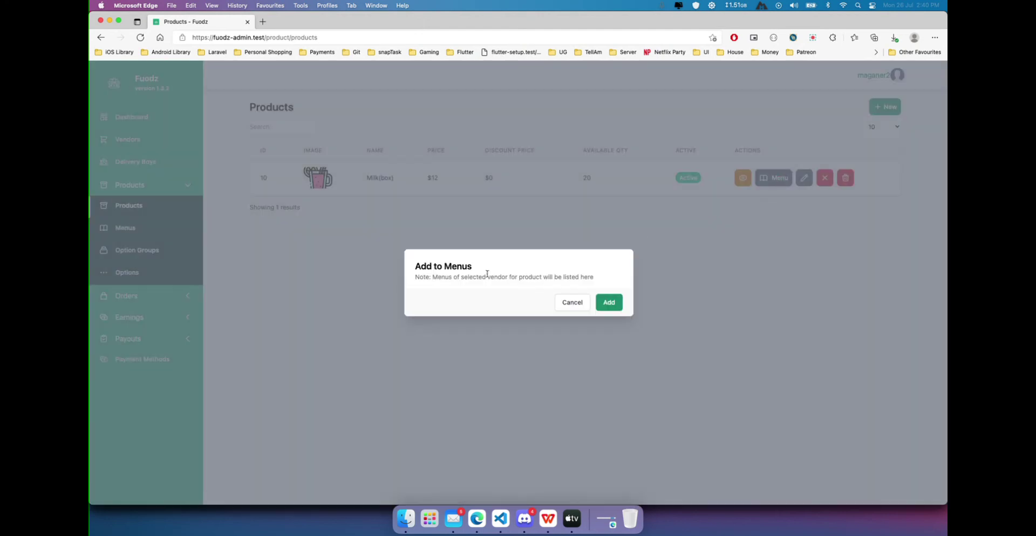
left_click(571, 302)
left_click(124, 229)
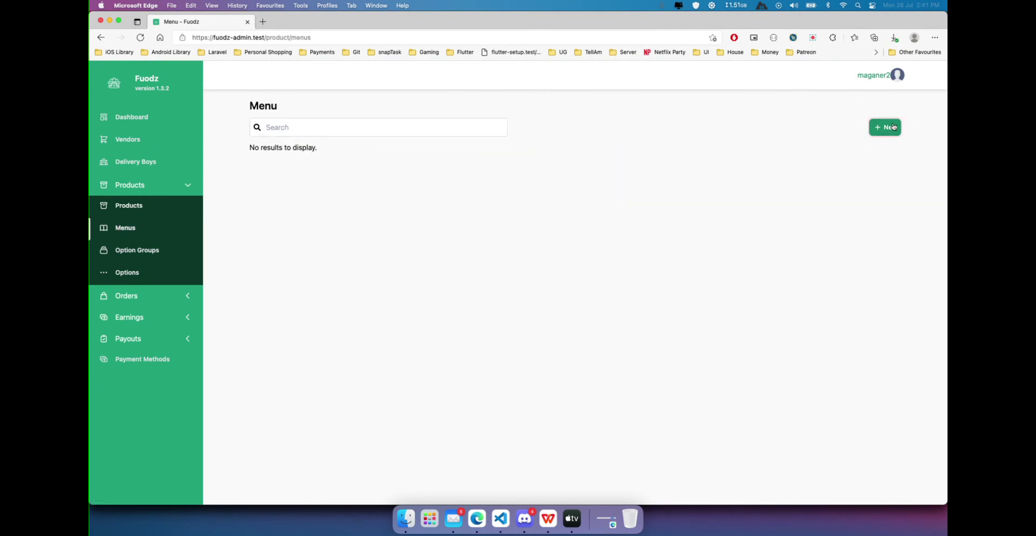
left_click(885, 128)
left_click(478, 277)
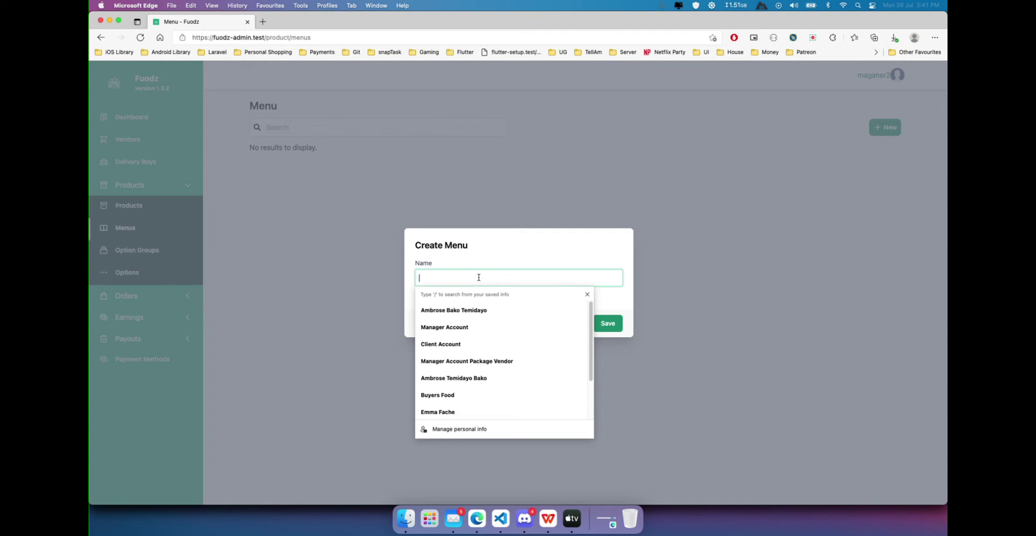
type("Beverage")
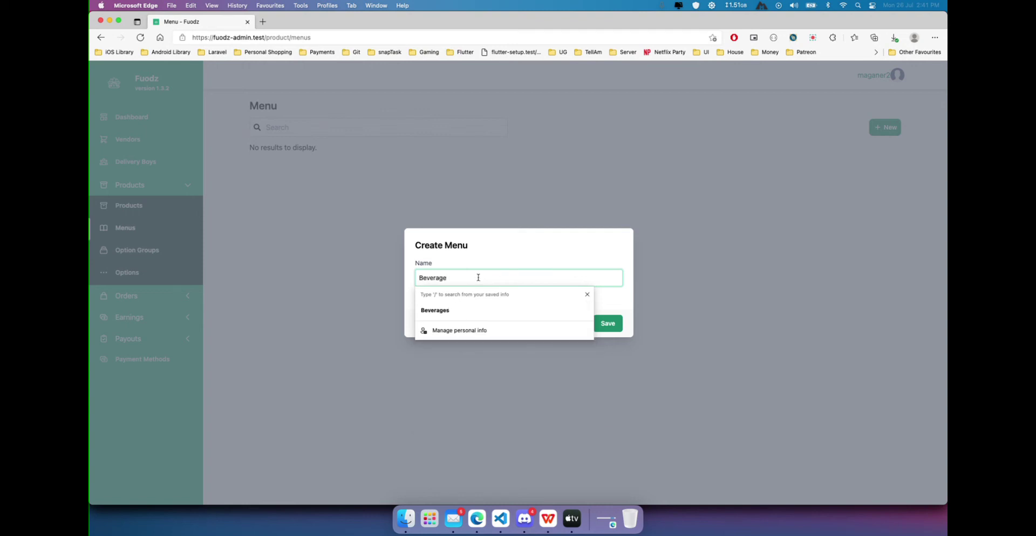
left_click(474, 307)
left_click(608, 323)
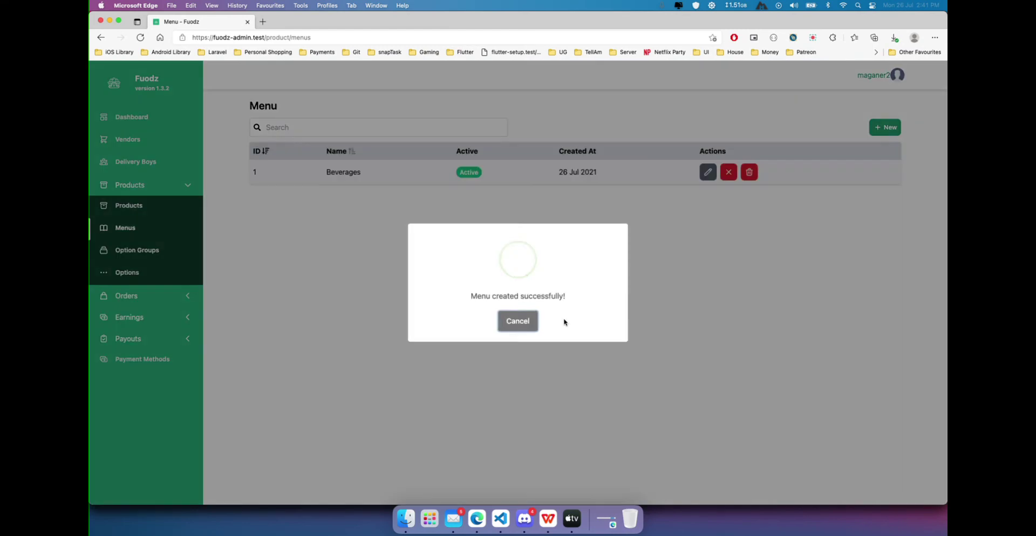
left_click(521, 321)
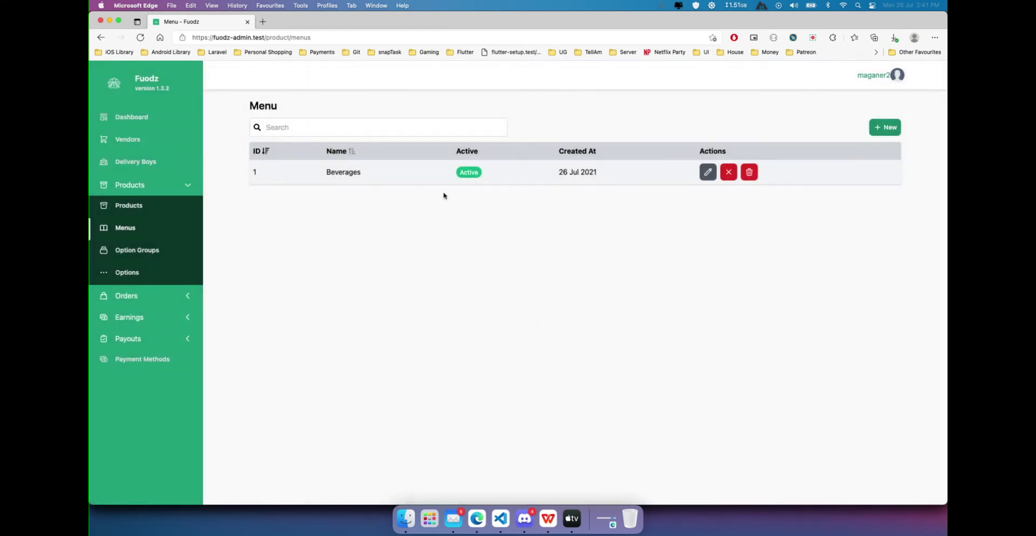
left_click(134, 204)
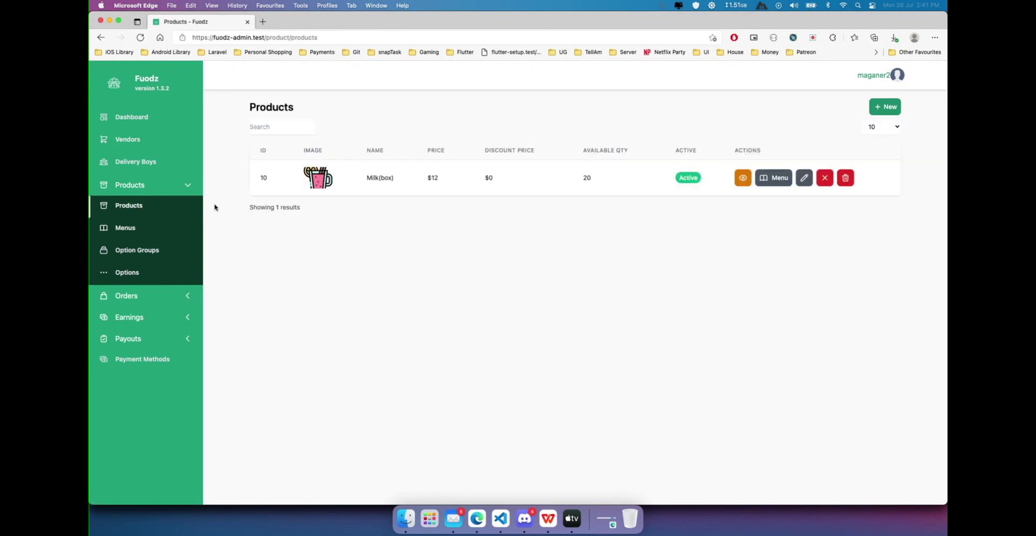
Add Milk(box) to the Beverages menu, then resume the WPS Office slideshow.
left_click(774, 178)
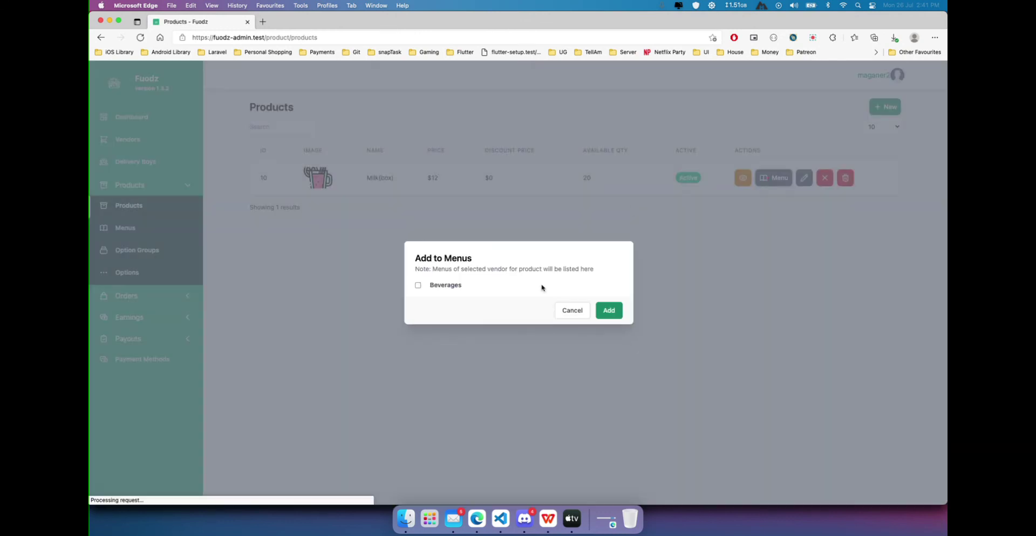
left_click(454, 289)
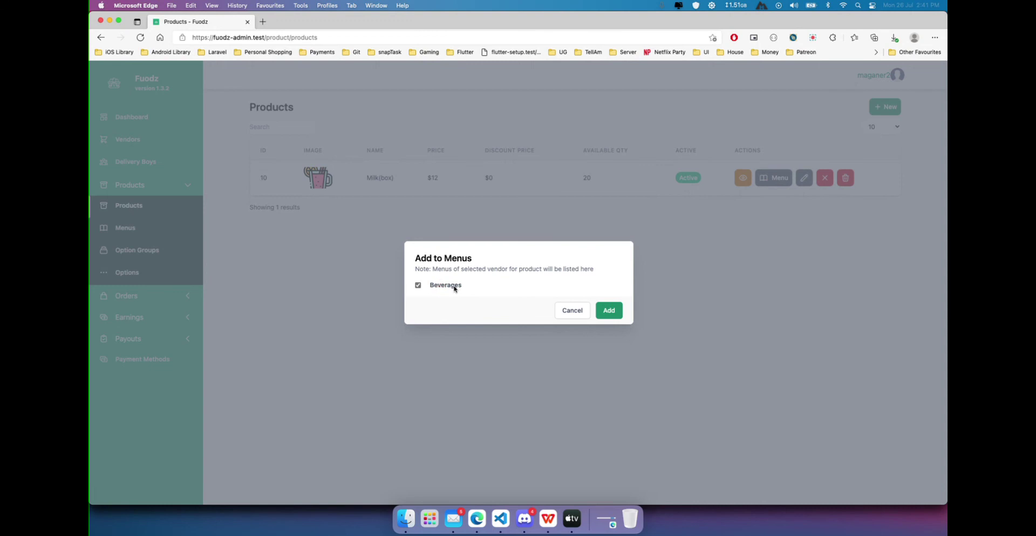
left_click(615, 313)
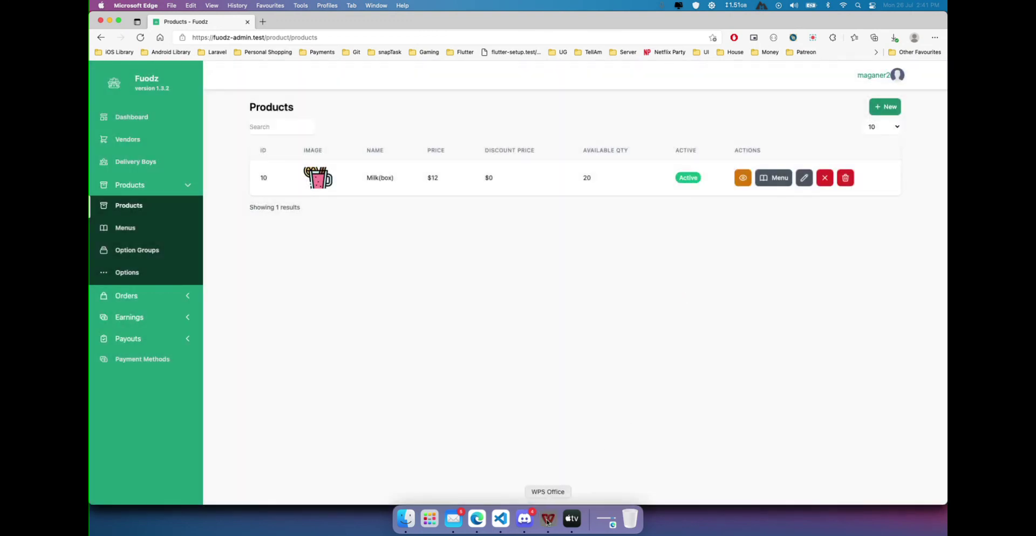
left_click(548, 519)
key("F5")
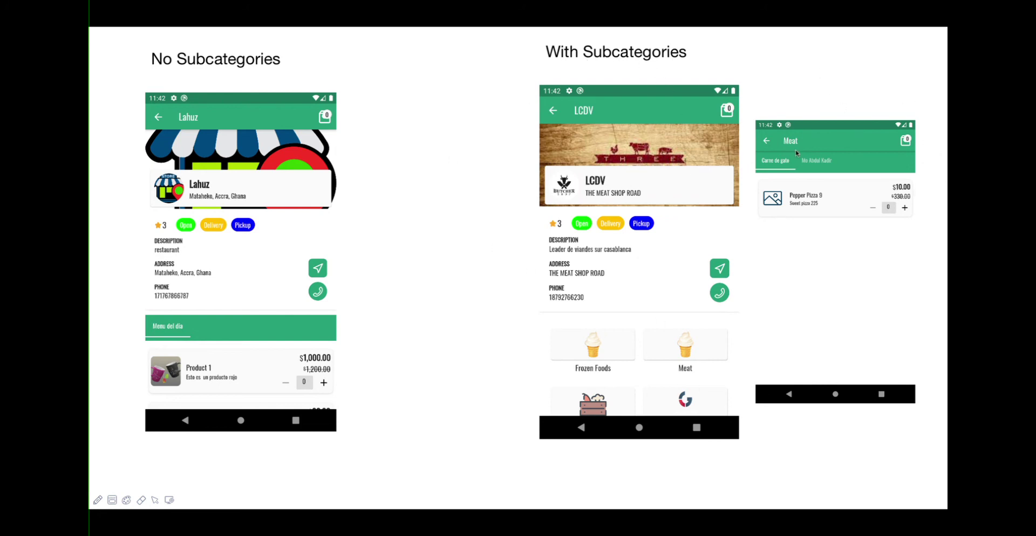
key("super+Tab")
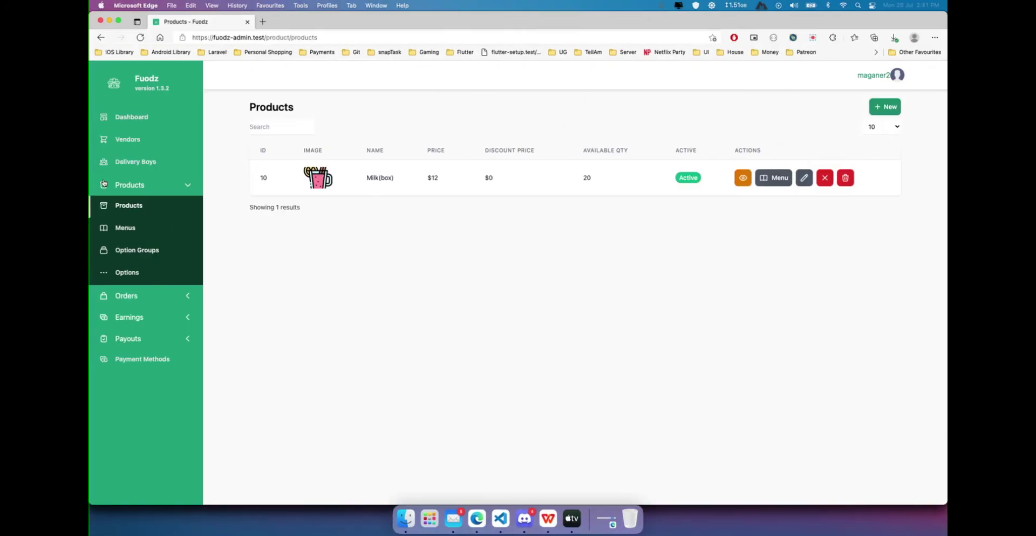
Edit the Dome market vendor to enable Has Sub-Categories and update it.
left_click(128, 139)
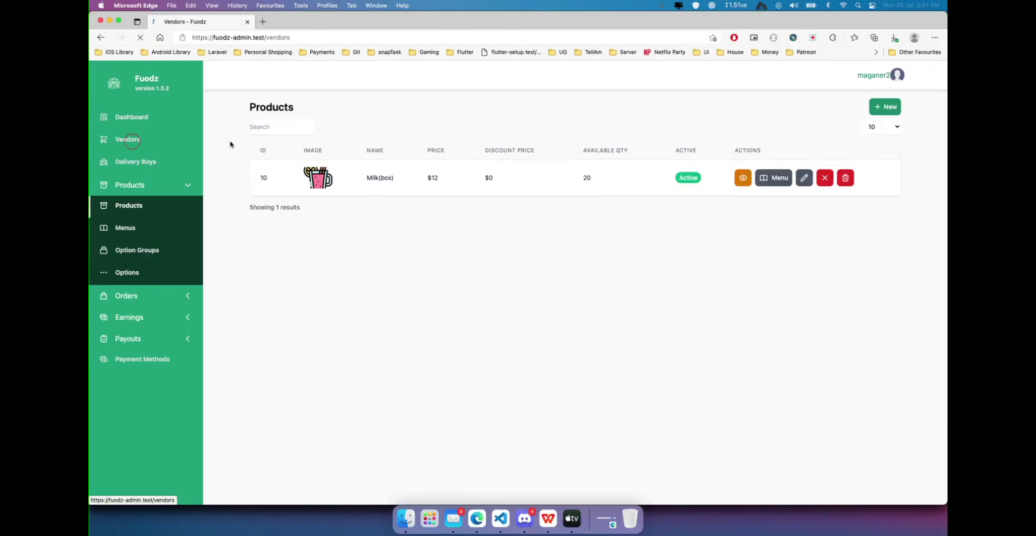
left_click(768, 173)
scroll(382, 312, "down", 5)
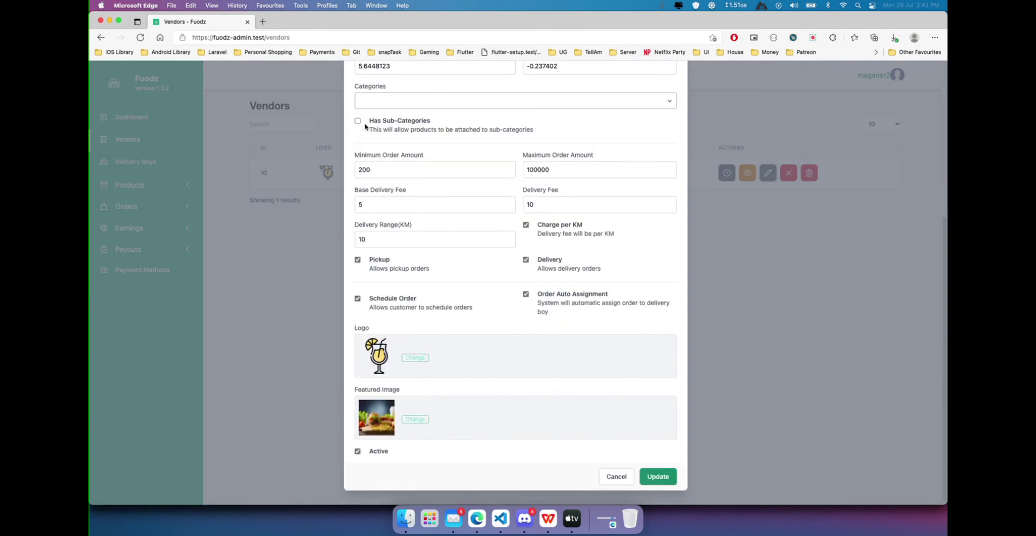
left_click(381, 102)
left_click(405, 132)
left_click(376, 125)
left_click(670, 481)
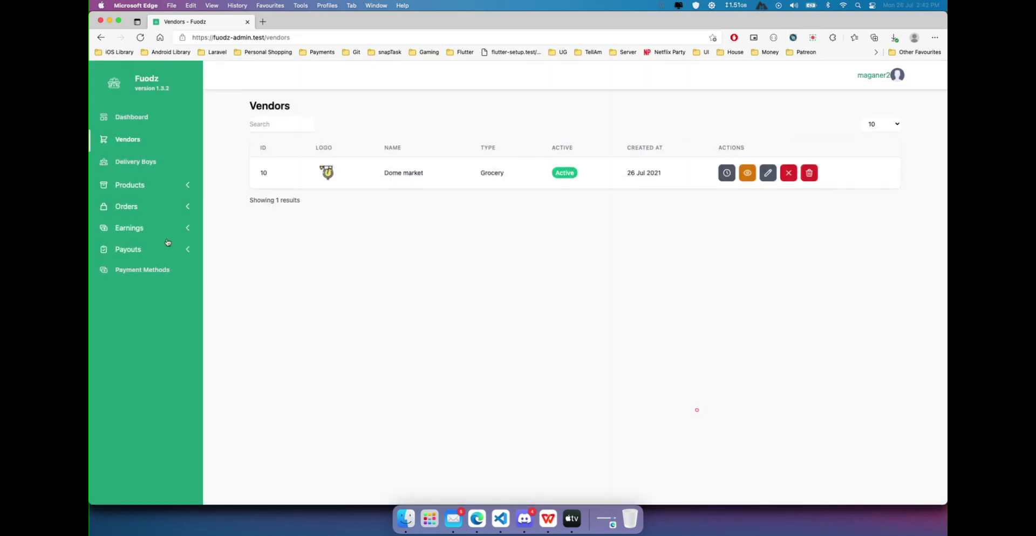
left_click(135, 185)
left_click(131, 205)
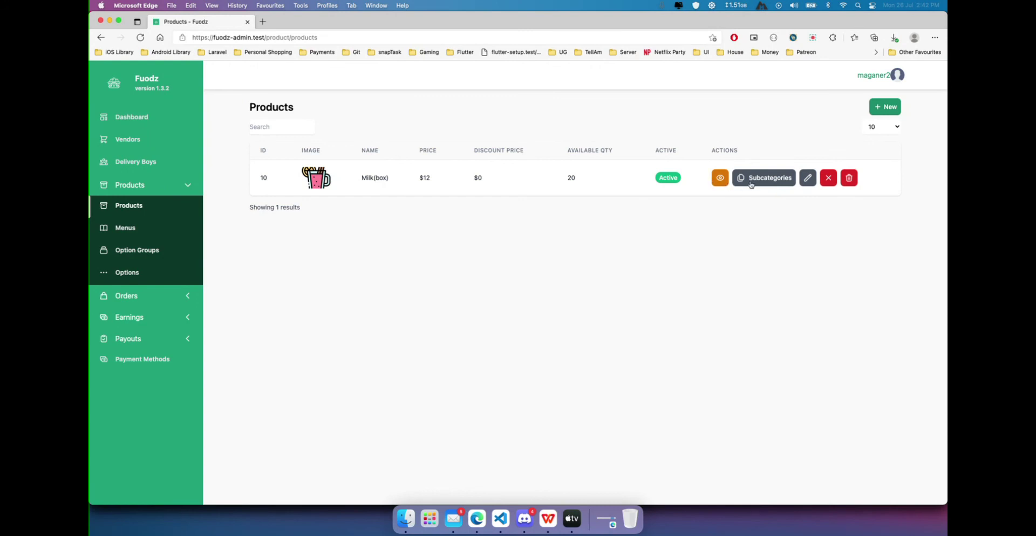
Check Milk(box)'s sub-category assignment, find no sub-categories, and cancel it.
left_click(751, 179)
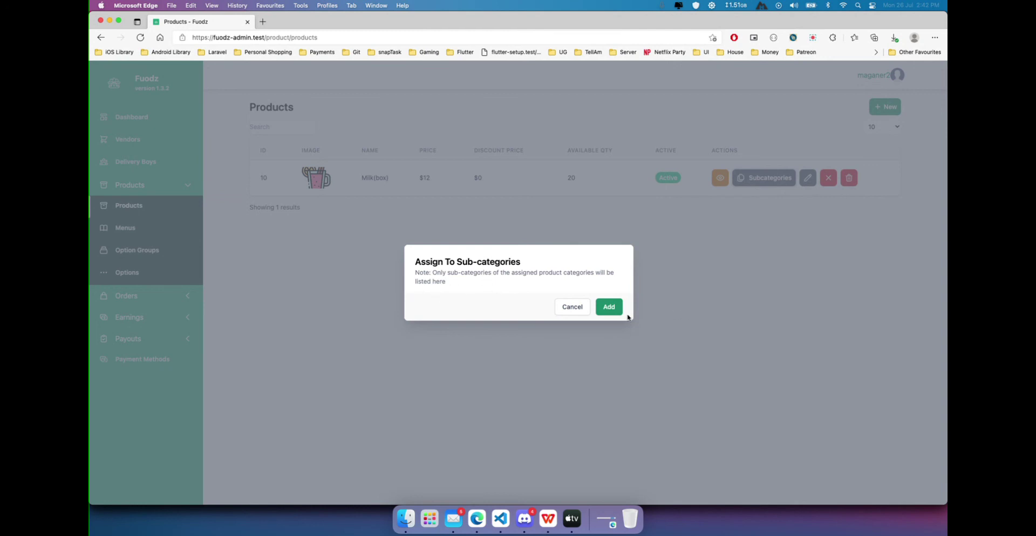
left_click(557, 309)
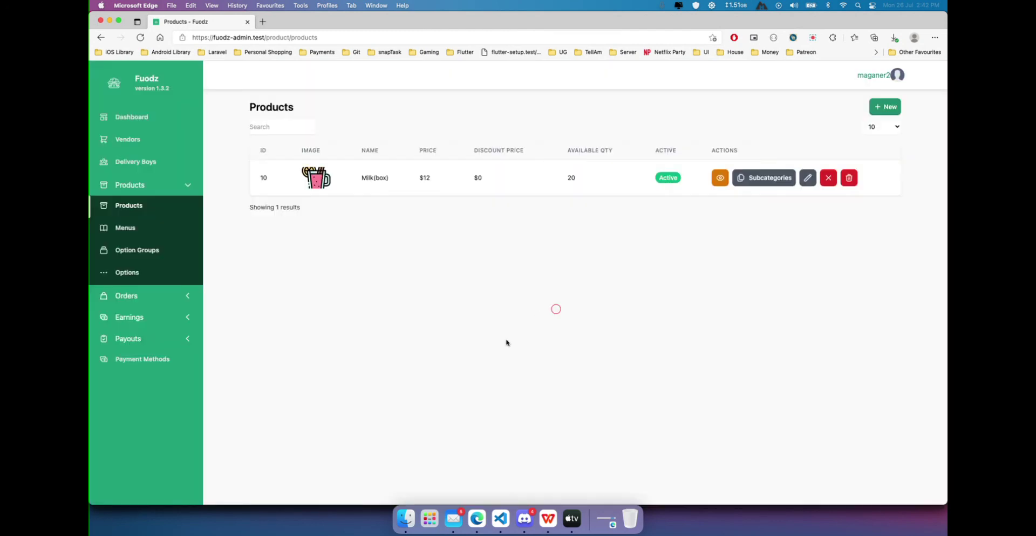
Restart the WPS Office slideshow and advance two slides to the five-step setup slide.
left_click(546, 523)
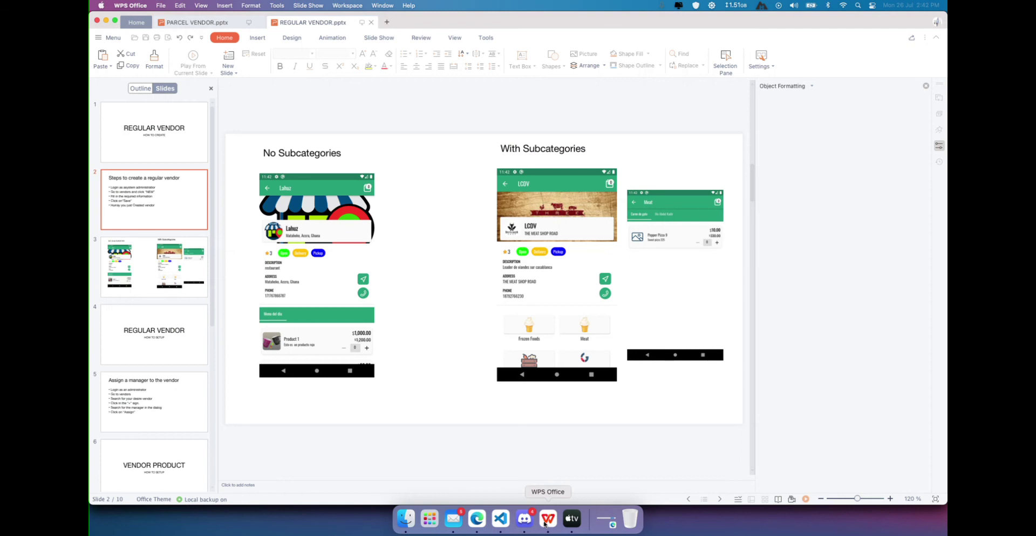
left_click(545, 524)
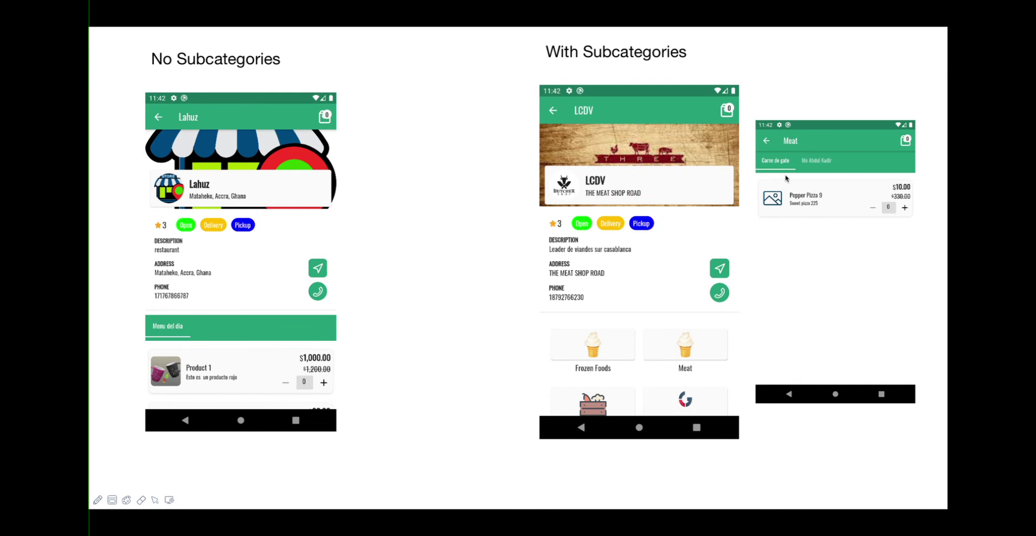
key("ctrl+Left")
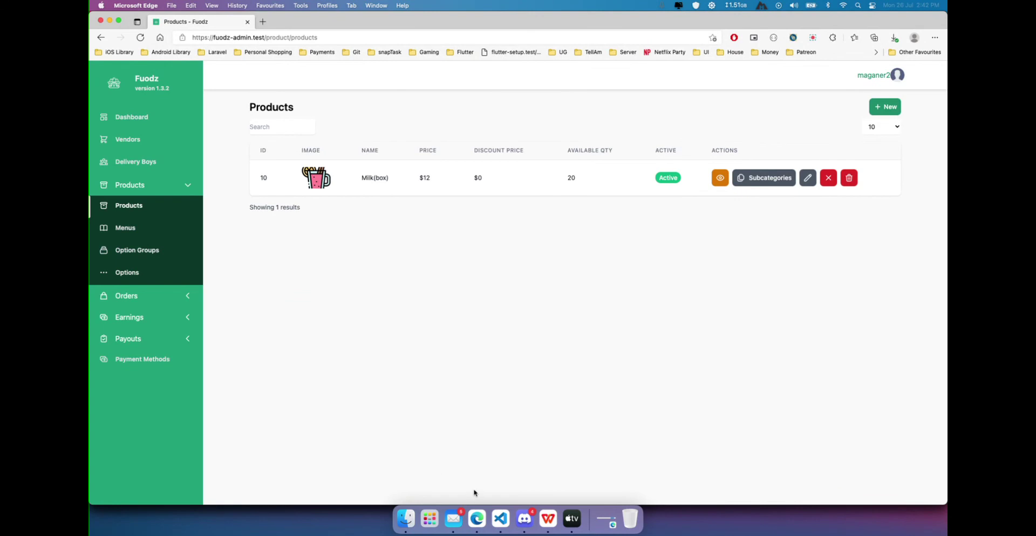
left_click(553, 530)
key("Right")
key("Right")
key("Right")
key("Right")
key("Right")
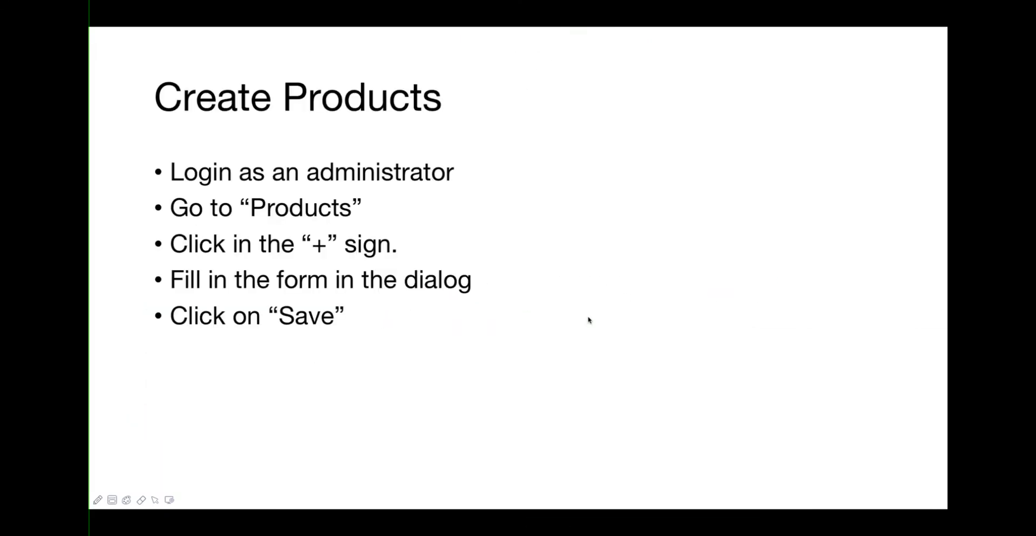
key("Right")
key("Right")
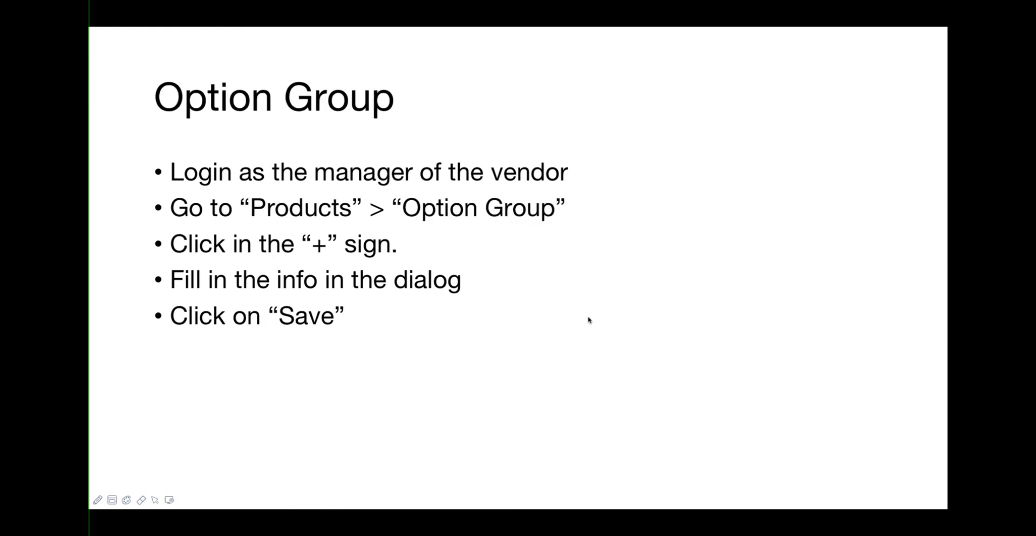